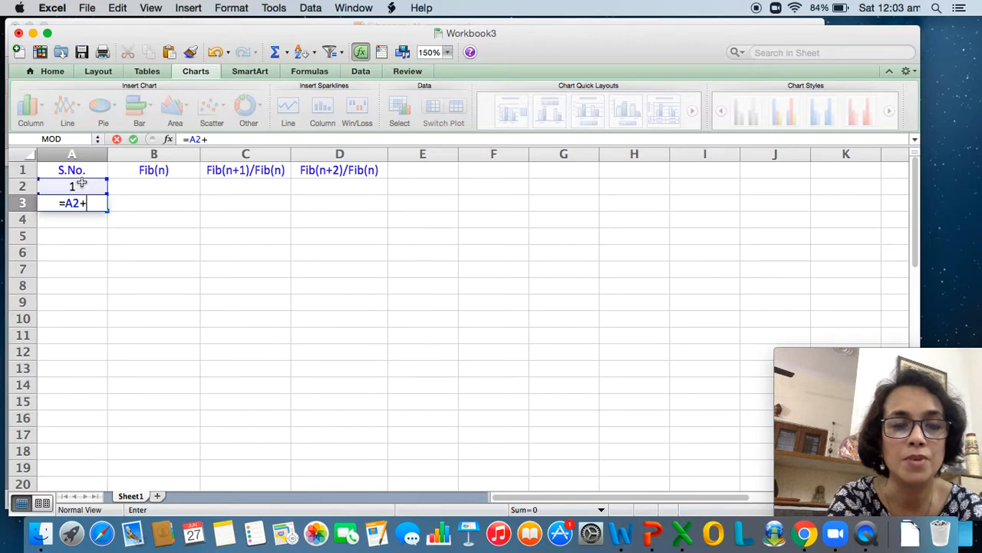
- Complete the formula =A2+1 in A3 and fill it down the S.No. column to row 41
key(Return)
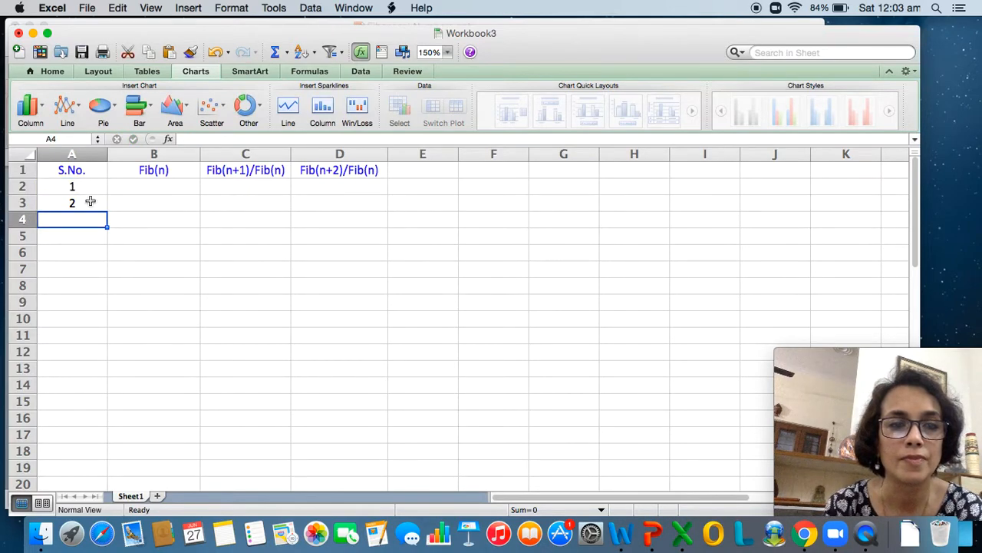
click(91, 201)
drag(106, 211, 86, 390)
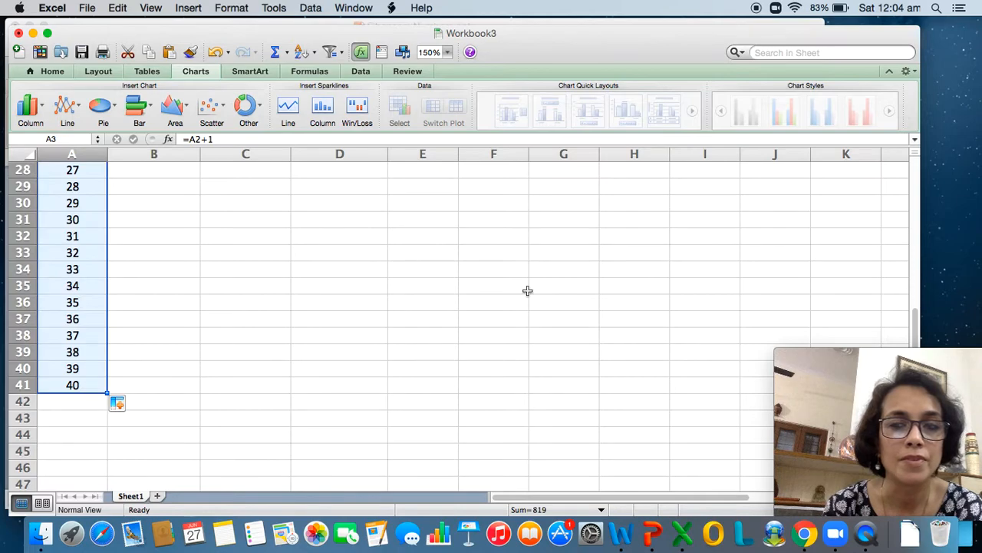
- Enter 1 as each of the first two Fibonacci terms, in cells B2 and B3
drag(914, 322, 917, 171)
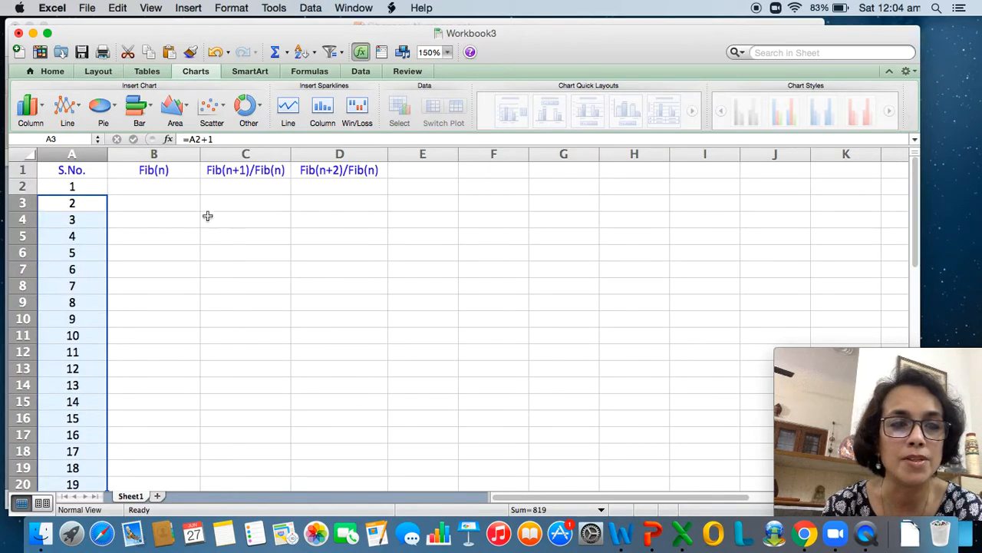
click(147, 188)
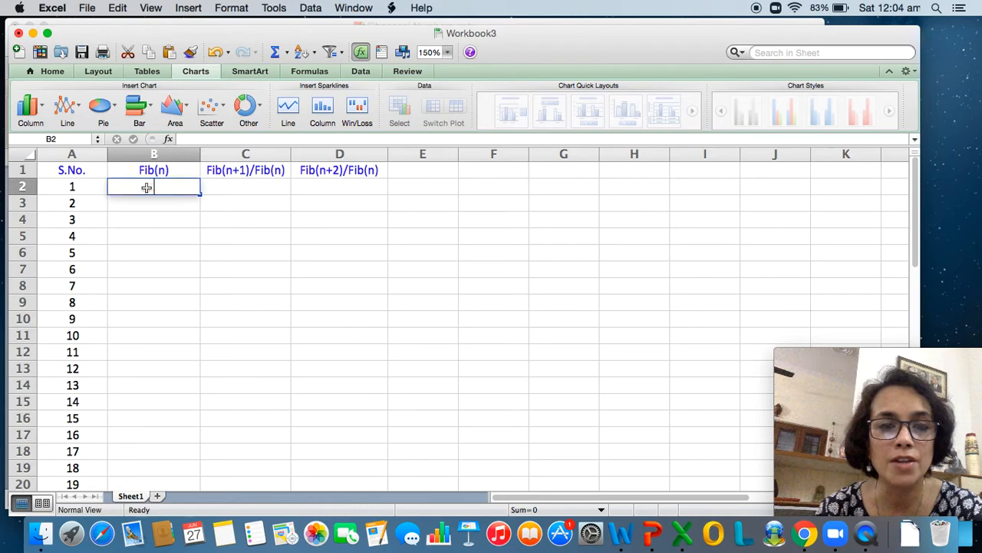
text(1)
key(Return)
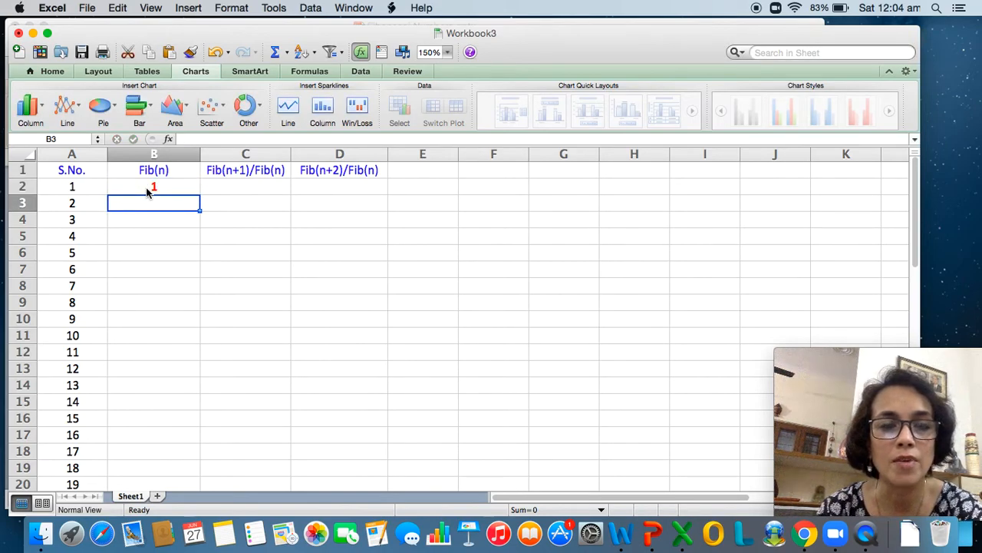
text(1)
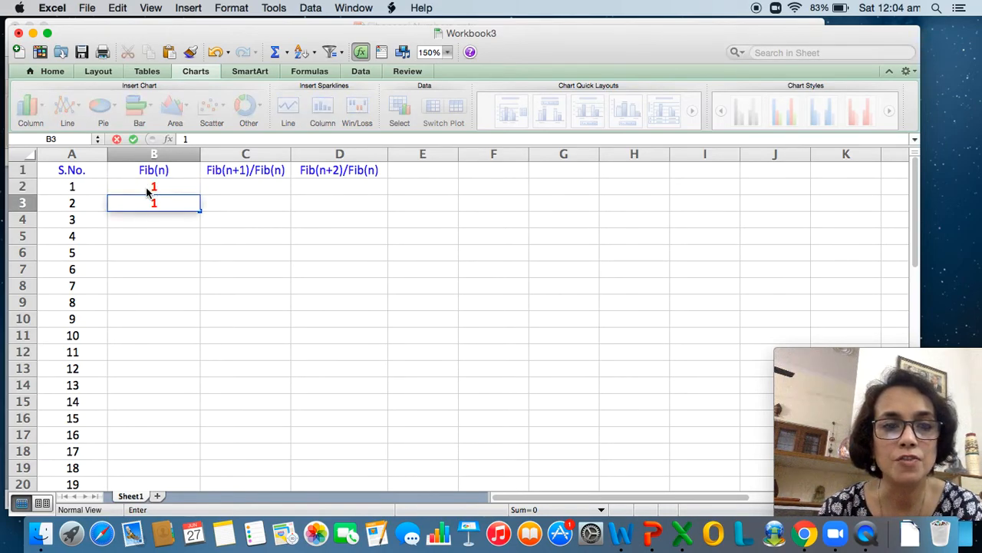
key(Return)
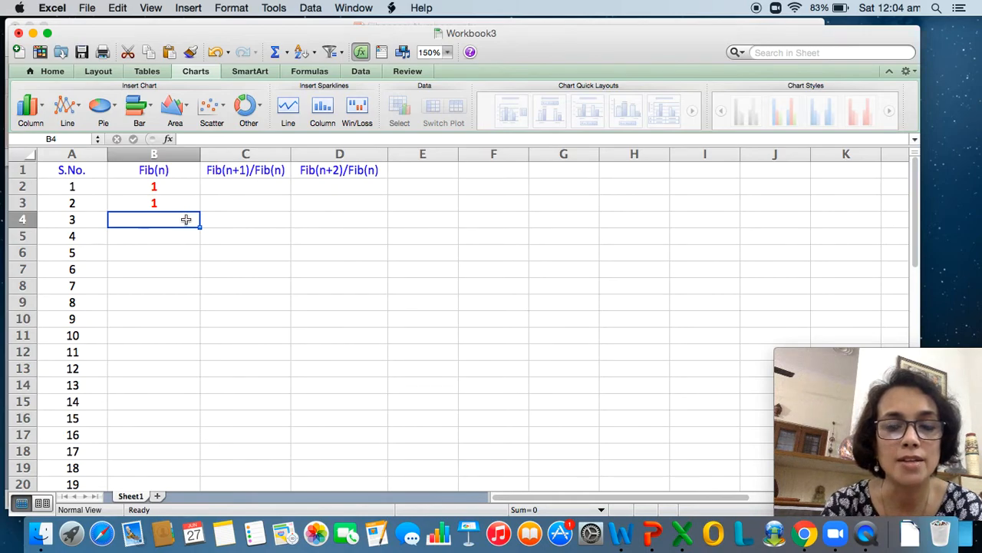
- Enter the formula =B3+B2 in B4 and fill it down the Fib(n) column to the last serial number
text(=)
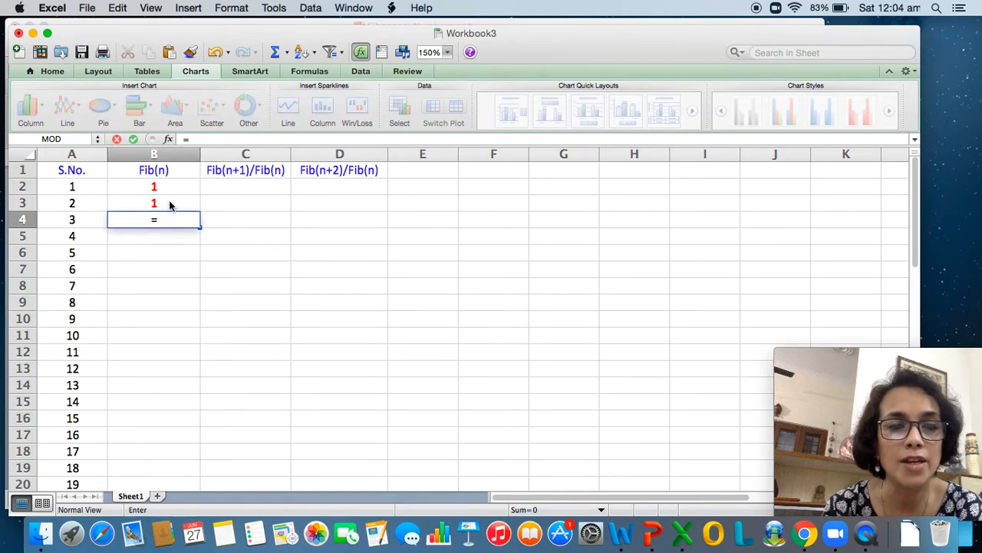
click(169, 200)
text(+)
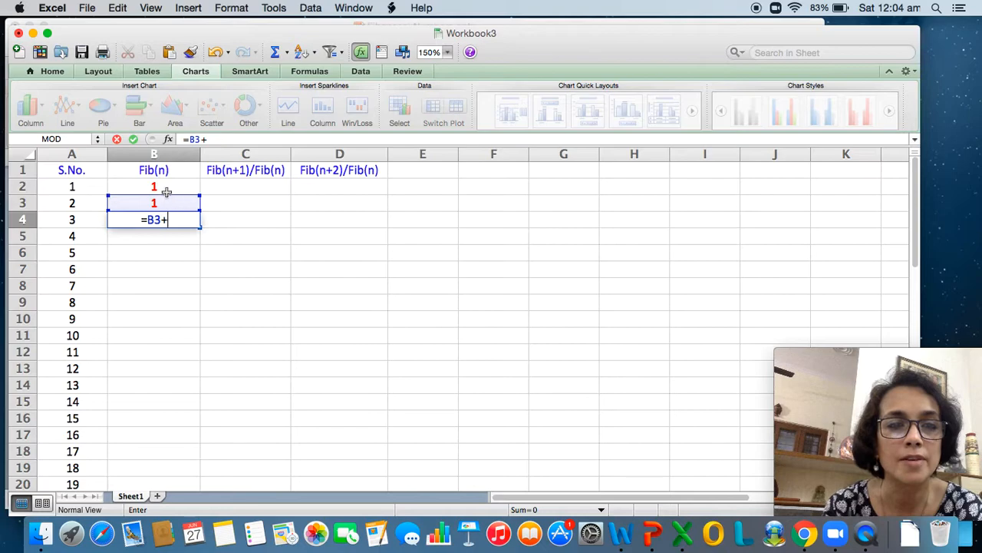
click(166, 192)
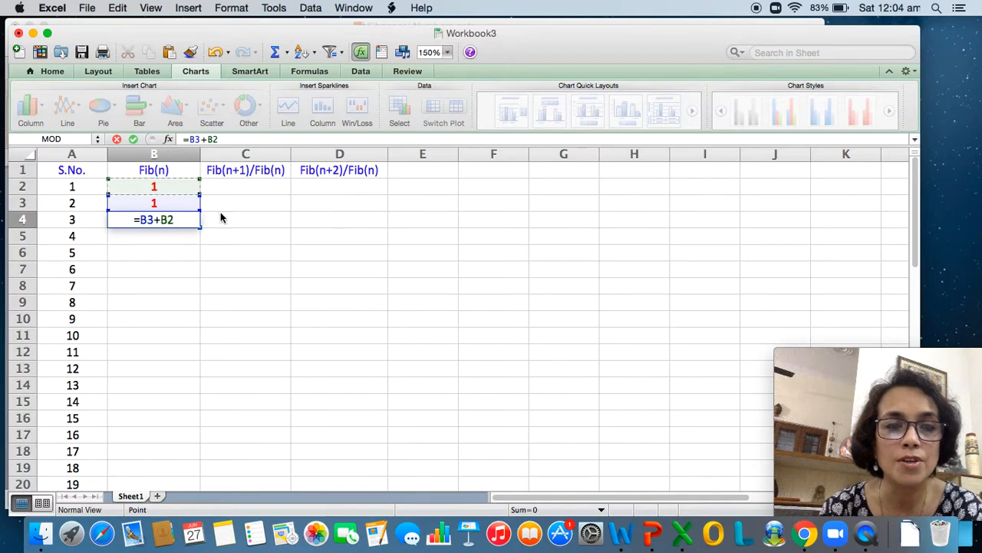
key(Return)
click(188, 216)
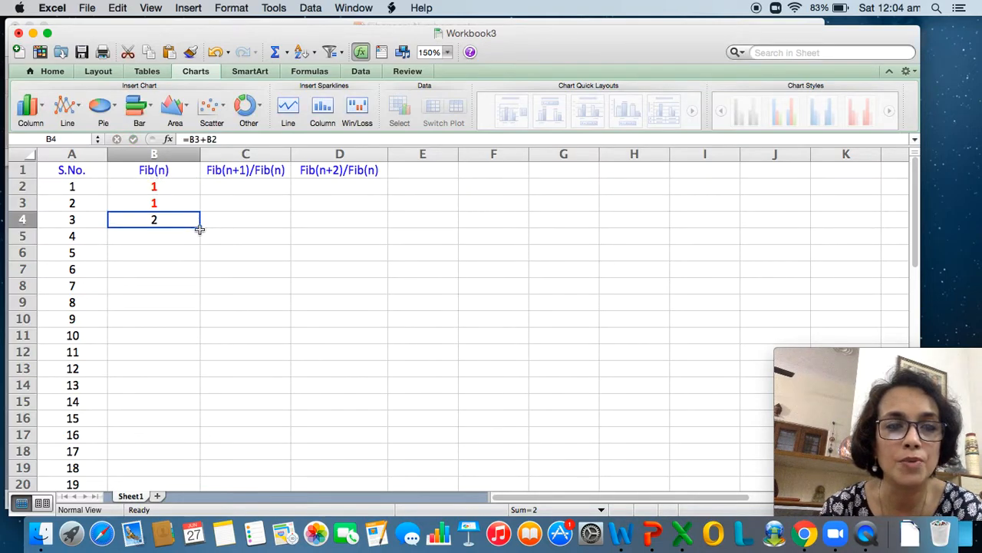
double_click(199, 227)
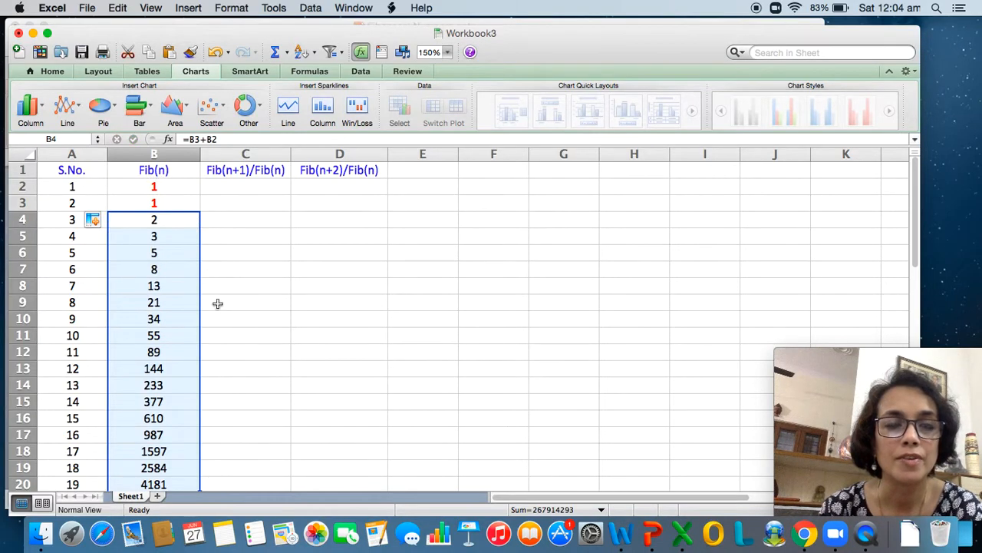
- Examine the growing Fibonacci numbers in column B from the first term down to the last one in row 41
click(189, 189)
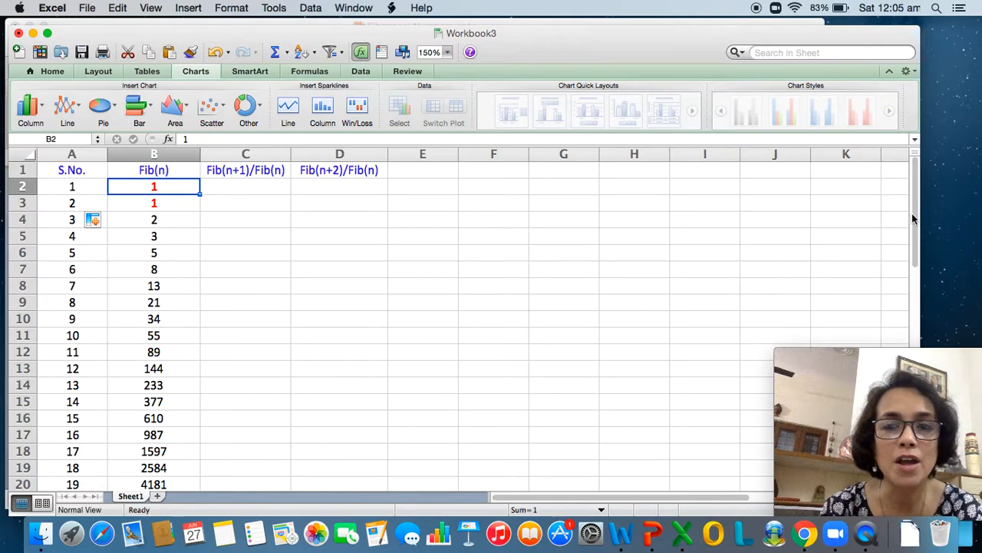
drag(913, 225, 913, 303)
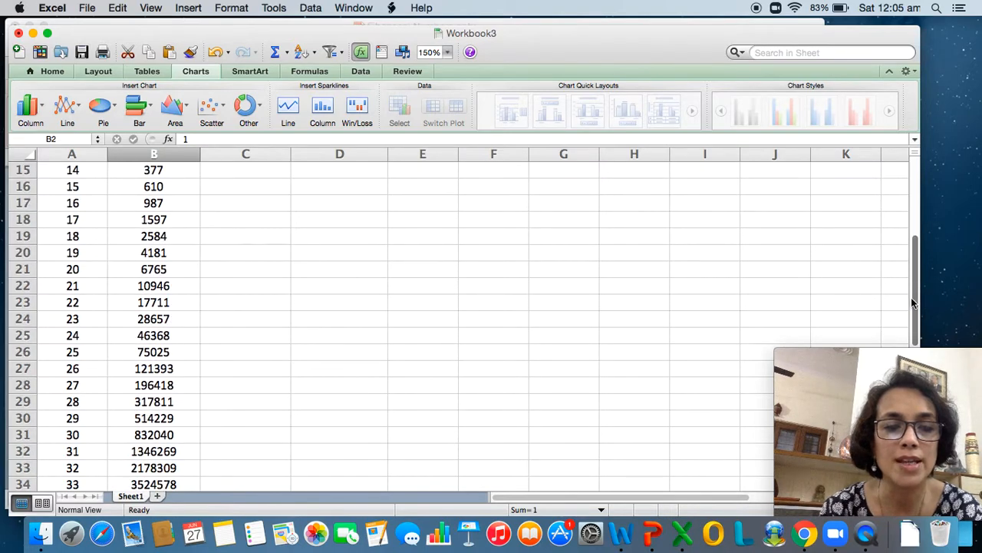
click(164, 468)
key(Down)
key(Down)
key(Down)
key(Down)
key(Down)
key(Down)
key(Down)
key(Down)
key(Down)
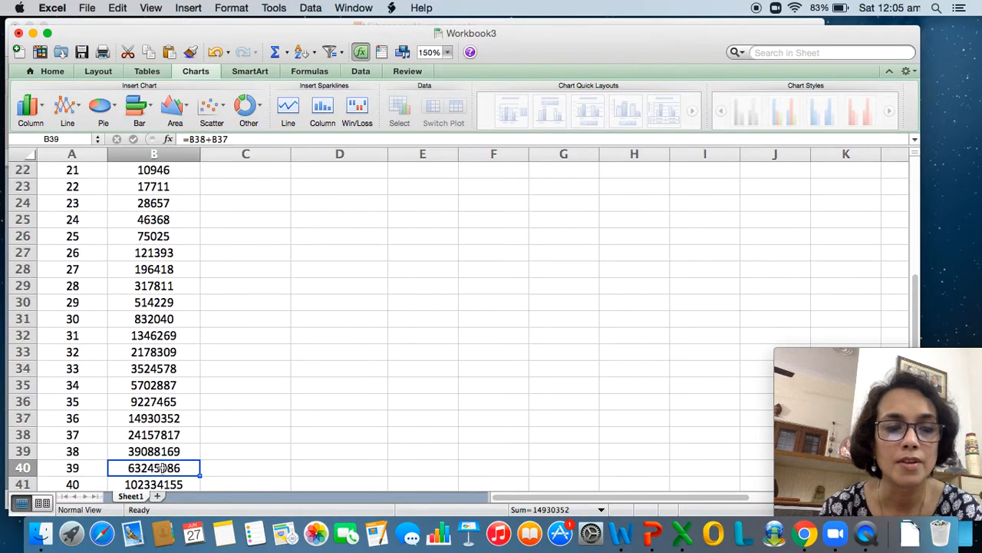
key(Up)
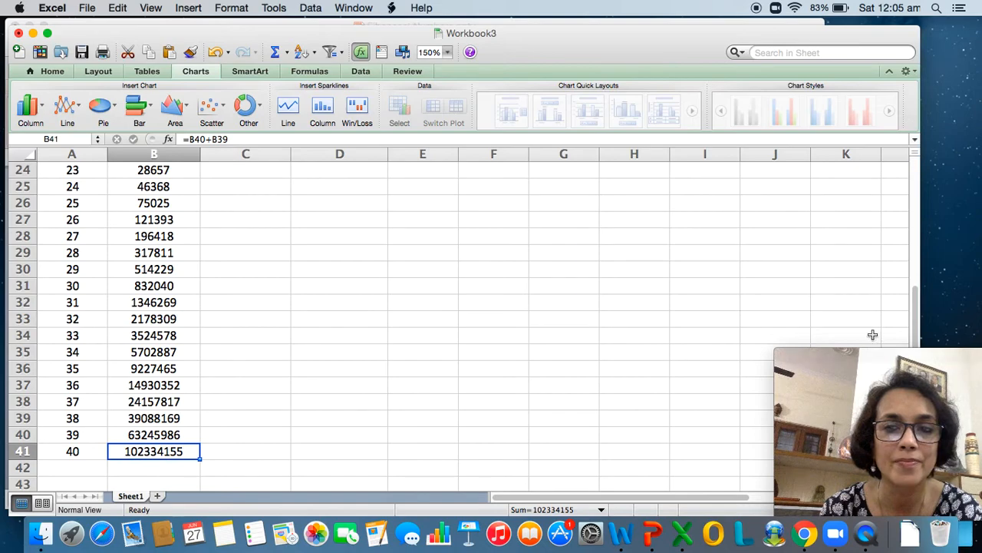
drag(911, 321, 914, 191)
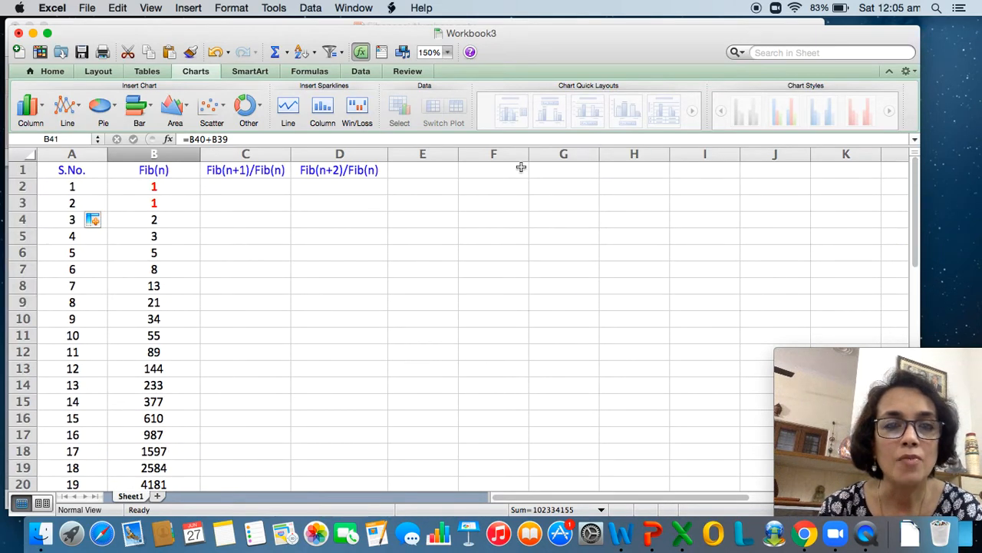
- Start a formula in C3 under Fib(n+1)/Fib(n) with a reference to B3
click(221, 206)
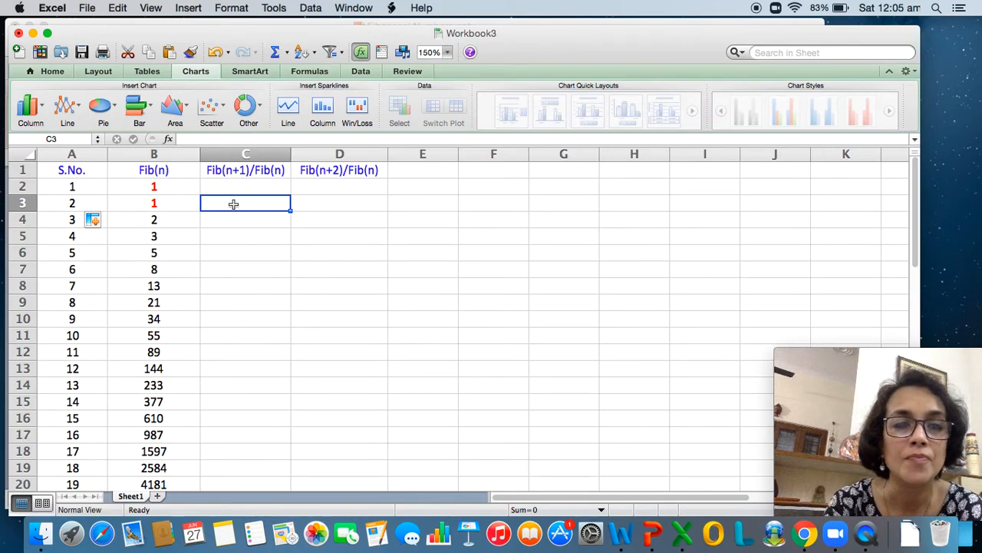
text(=)
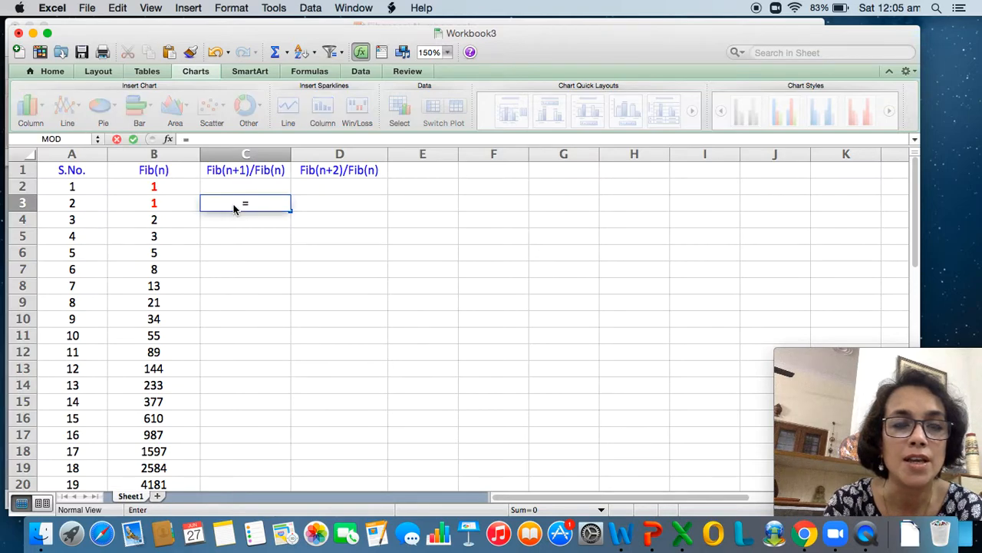
click(194, 202)
click(181, 202)
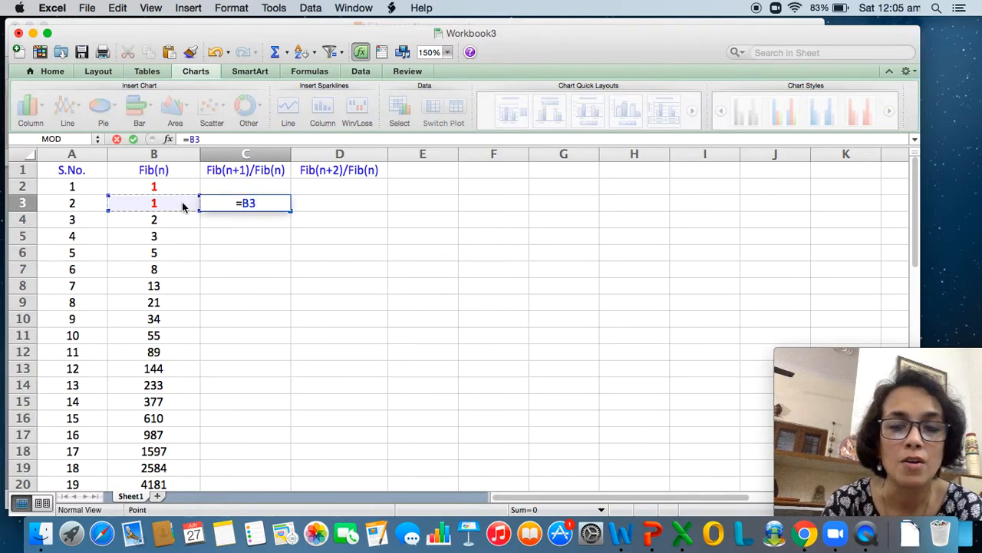
text(+)
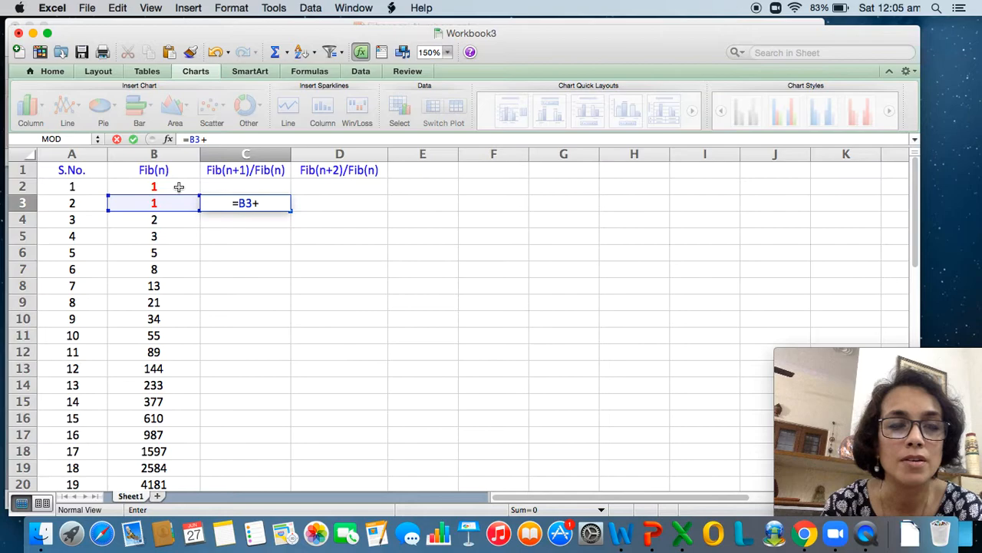
click(178, 187)
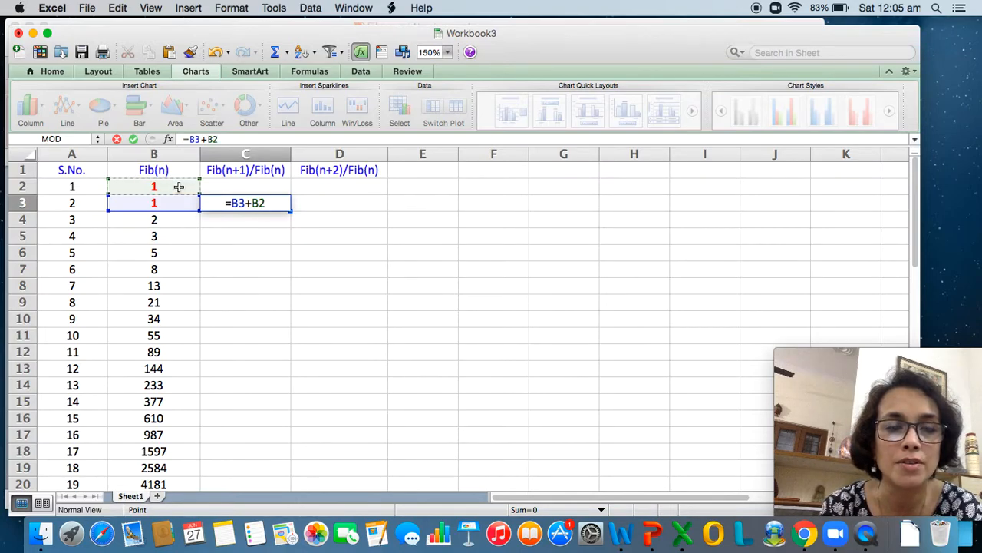
key(BackSpace)
key(BackSpace)
key(BackSpace)
- Complete the C3 formula as =B3/B2 and fill it down the Fib(n+1)/Fib(n) column
text(/)
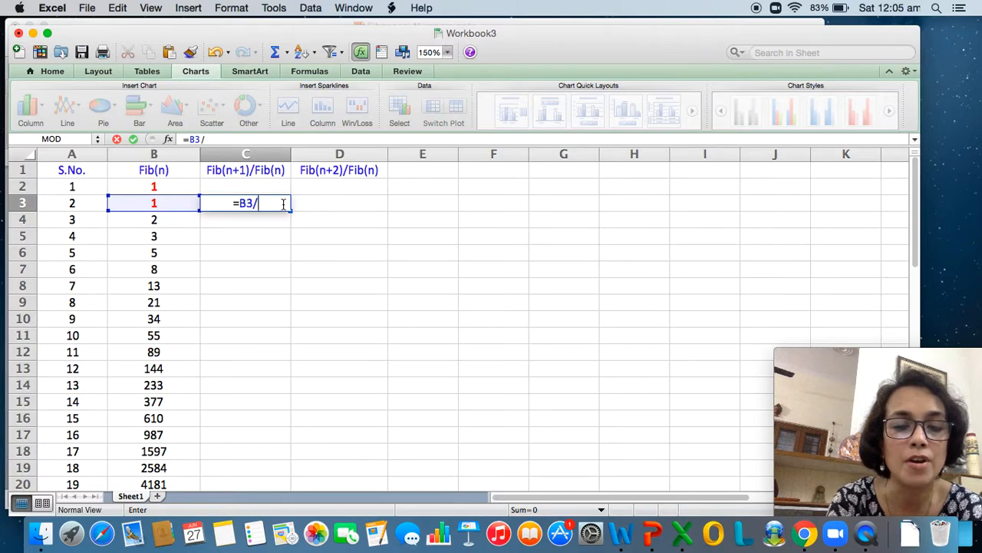
click(193, 188)
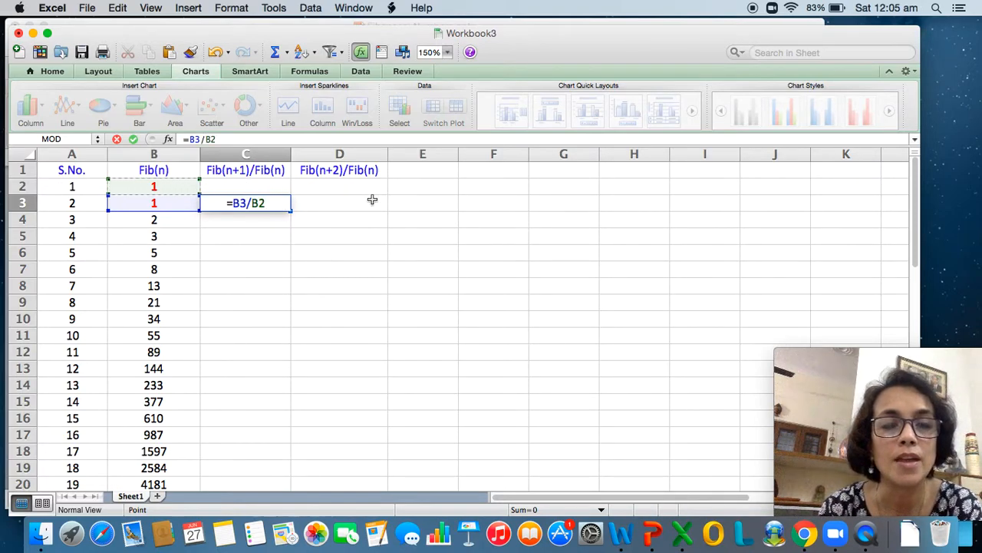
key(Return)
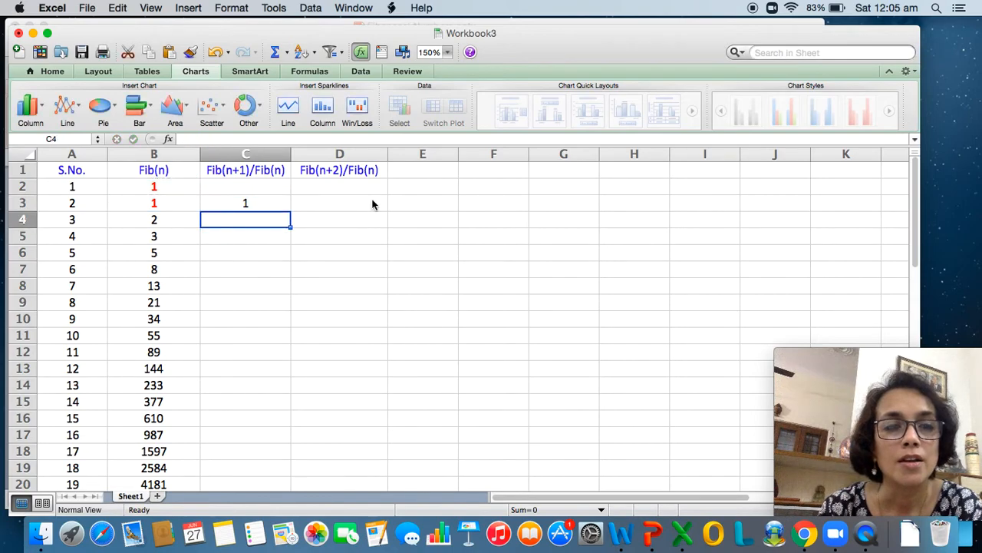
click(260, 205)
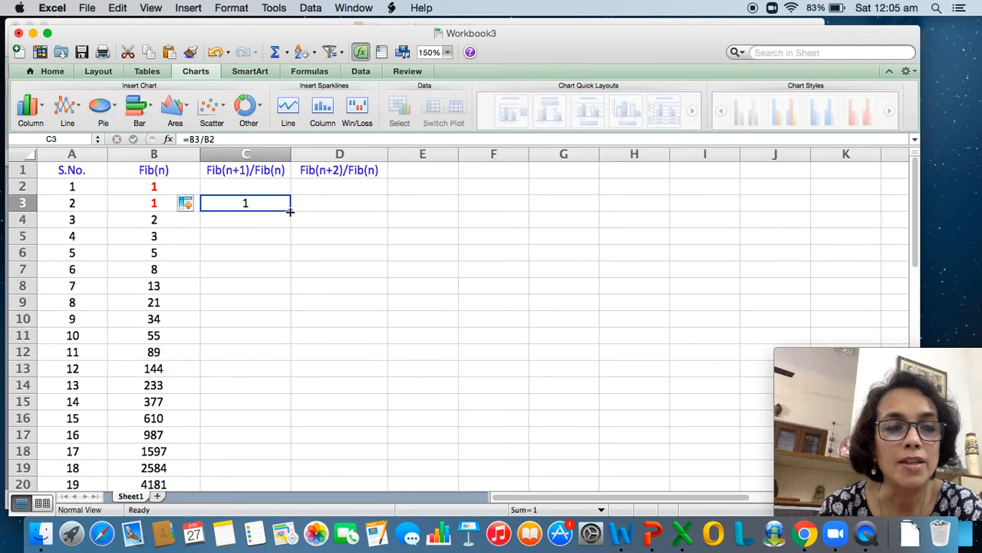
double_click(291, 211)
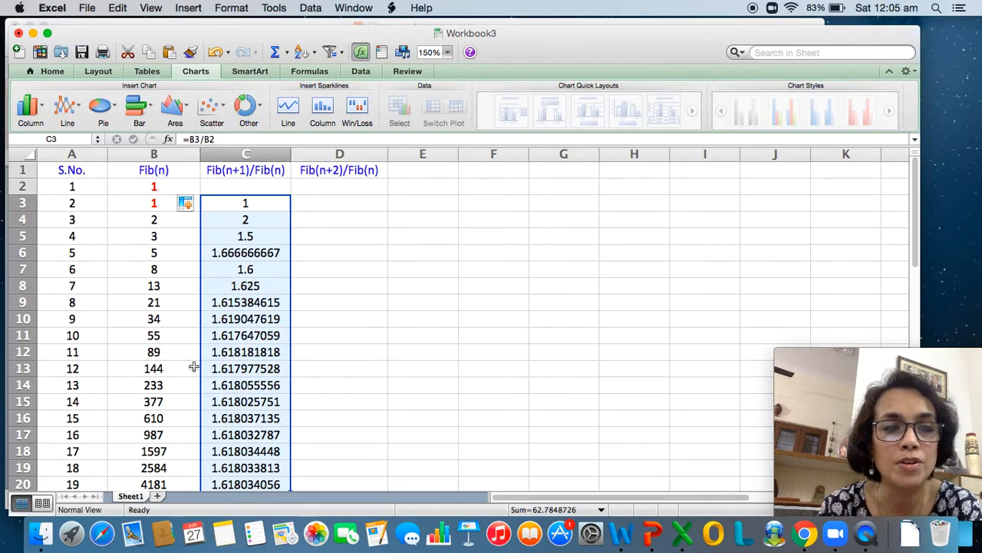
- Examine how the consecutive Fibonacci ratios in column C develop from the top rows down past row 20
click(229, 235)
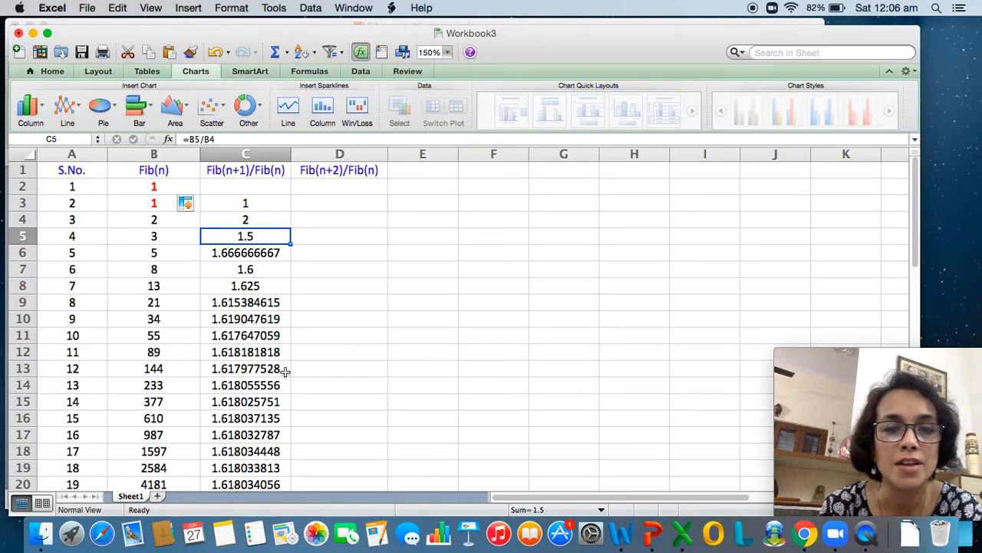
click(270, 418)
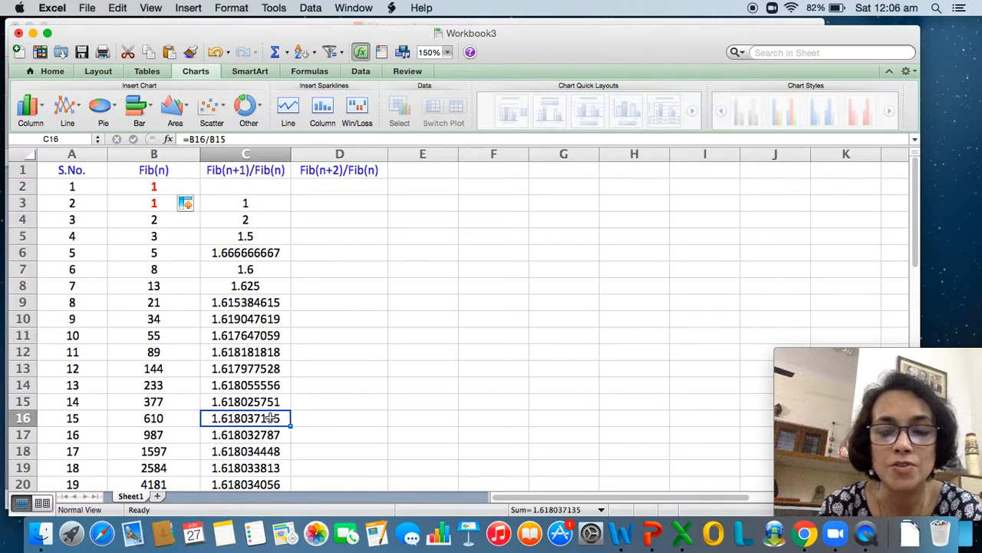
key(Down)
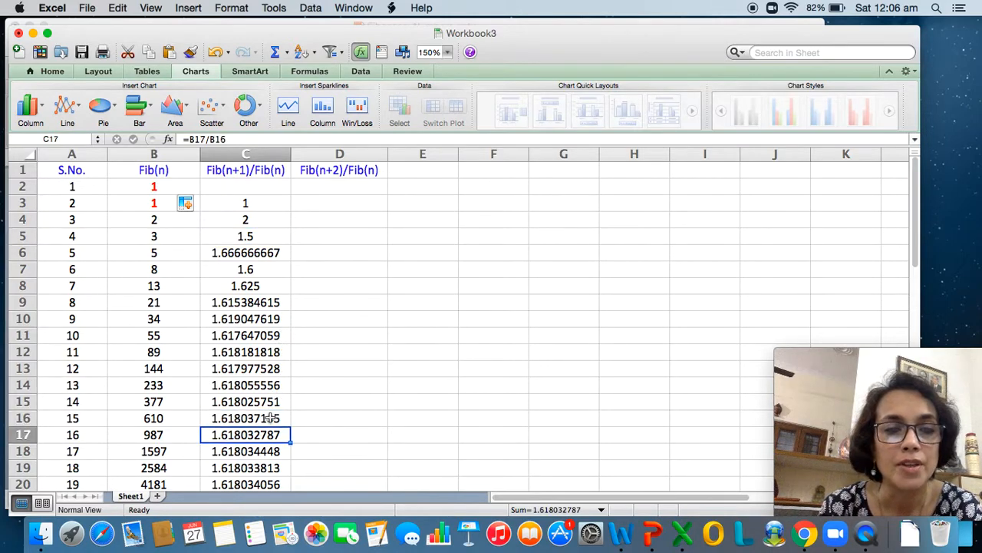
click(238, 213)
key(Down)
key(Down)
key(Down)
key(Down)
key(Down)
key(Down)
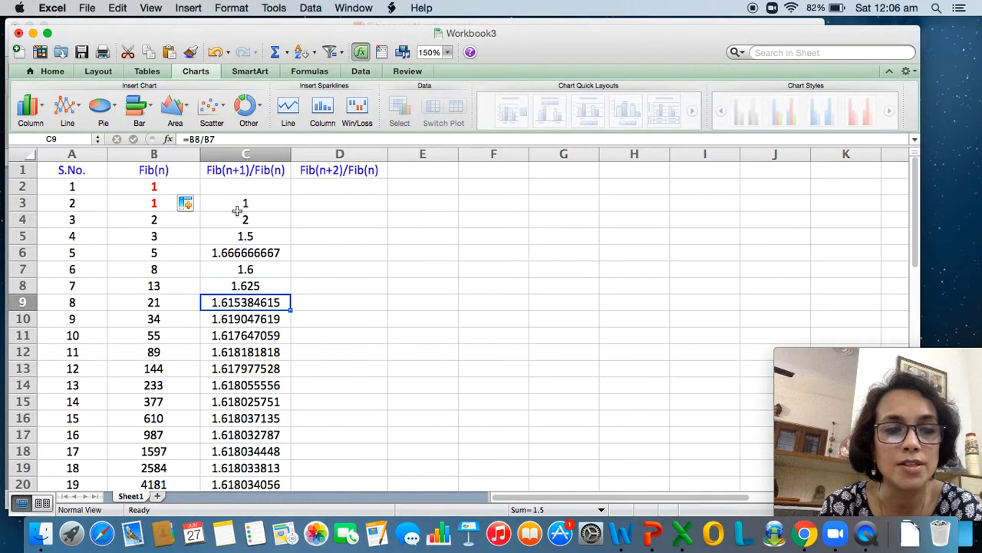
key(Down)
key(Down)
key(Down)
key(Down)
key(Down)
key(Down)
key(Down)
key(Down)
key(Down)
key(Down)
key(Down)
key(Down)
key(Down)
key(Down)
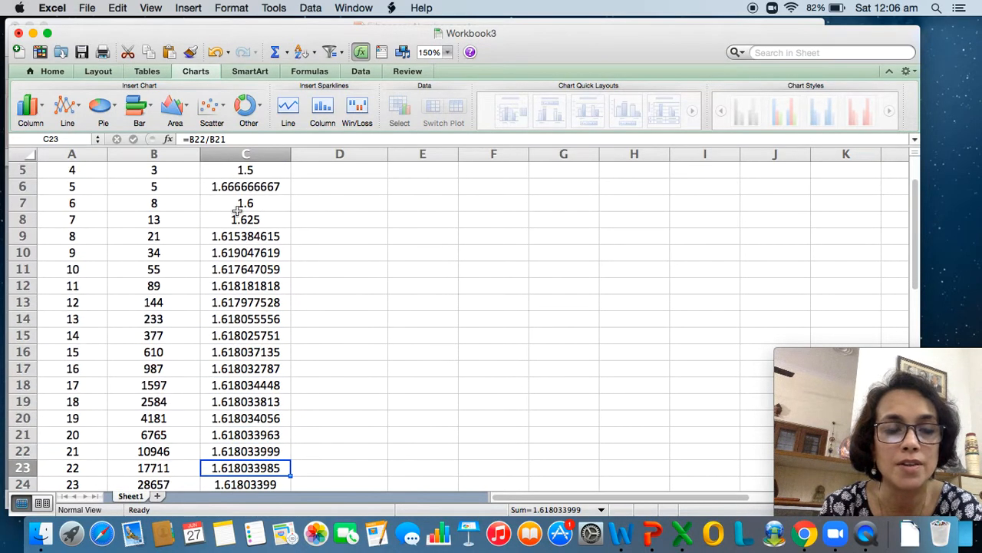
- Select the ratio in C25 and color its text red
key(Down)
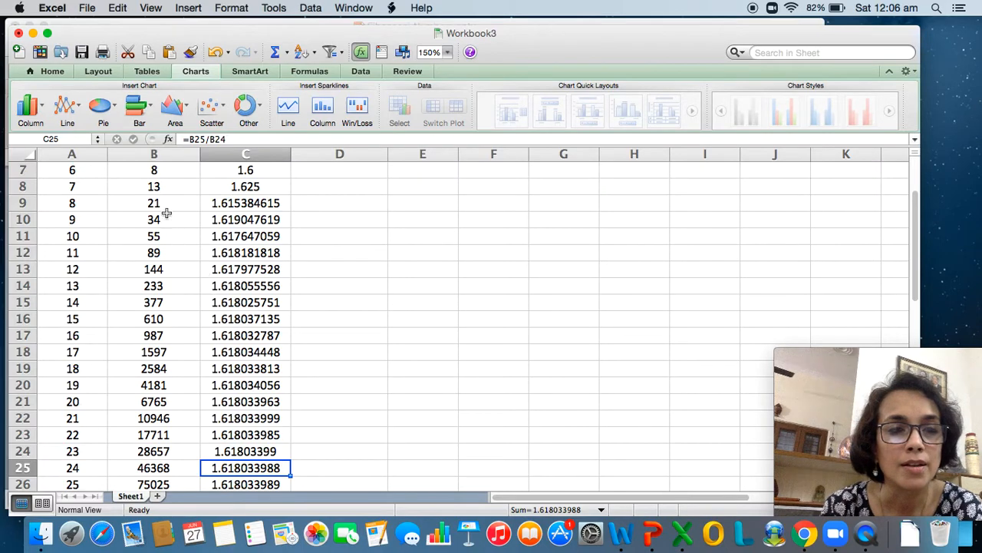
click(52, 71)
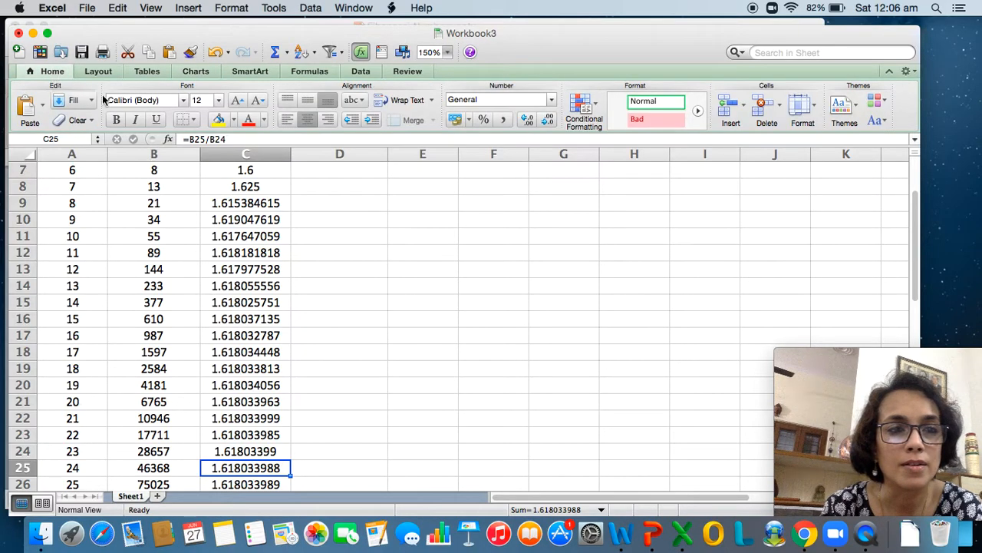
click(248, 123)
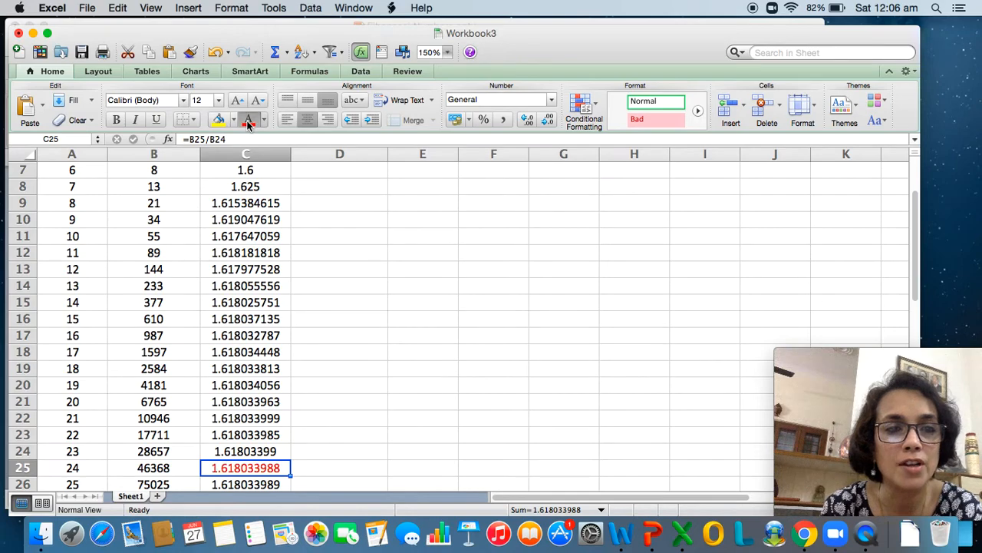
- Make the ratio in C25 bold and compare it with the ratios in the rows below it
click(117, 121)
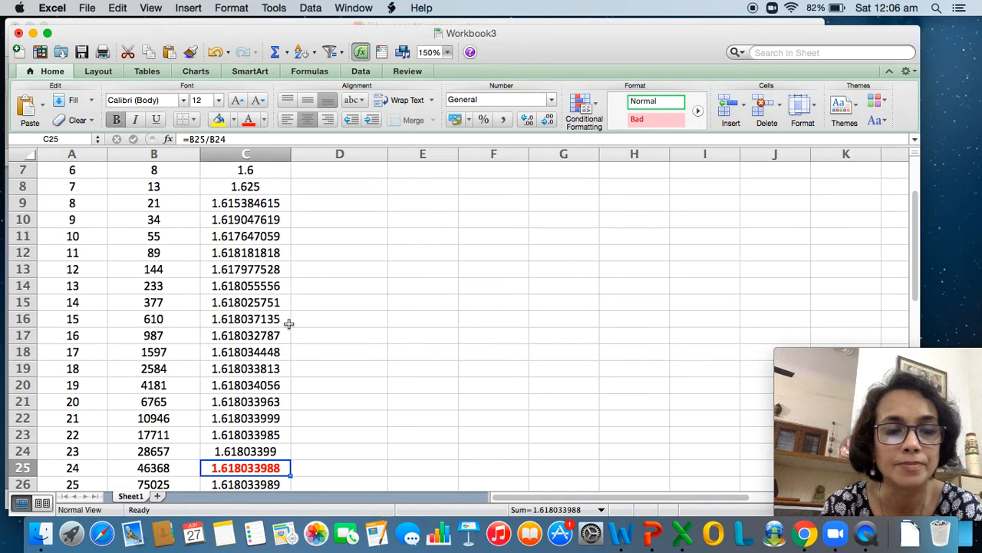
key(Down)
key(Down)
key(Down)
key(Down)
key(Down)
key(Down)
key(Down)
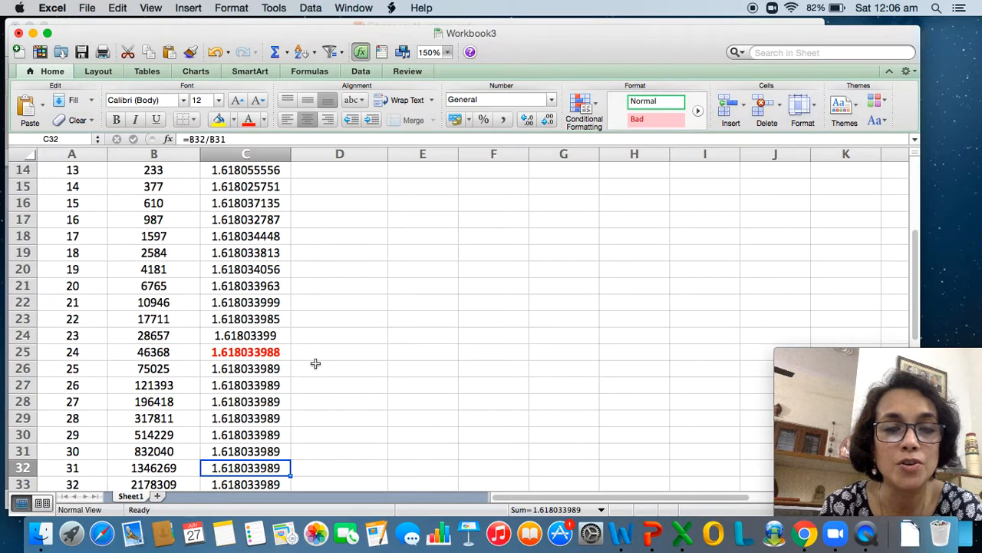
key(Up)
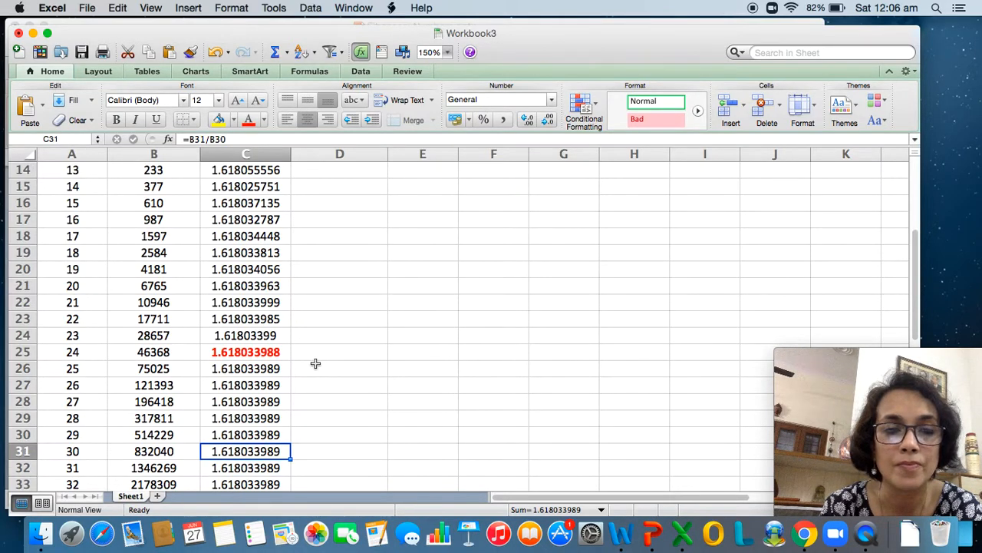
key(Up)
key(Up)
key(Up)
key(Up)
key(Up)
key(Up)
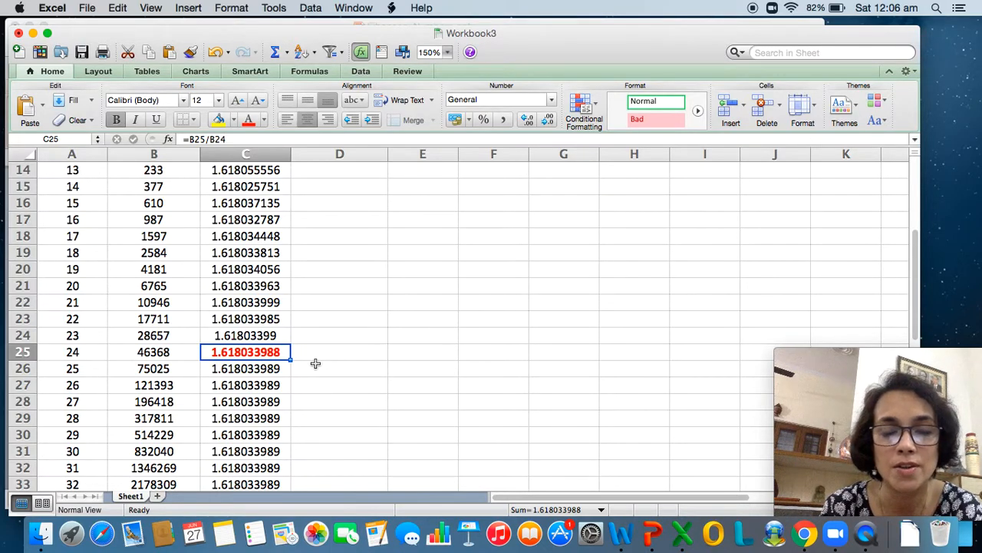
- Review the Fib(n+1)/Fib(n) ratios upward from C25 to the column's header
key(Up)
key(Up)
key(Up)
key(Up)
key(Up)
key(Up)
key(Up)
key(Up)
key(Up)
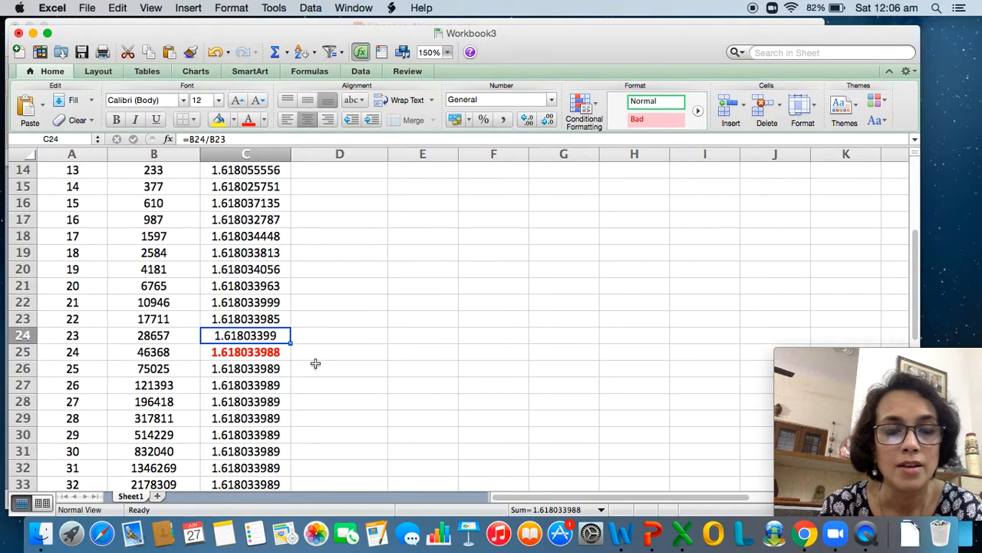
key(Up)
key(Up)
key(Up)
key(Up)
key(Up)
key(Up)
key(Up)
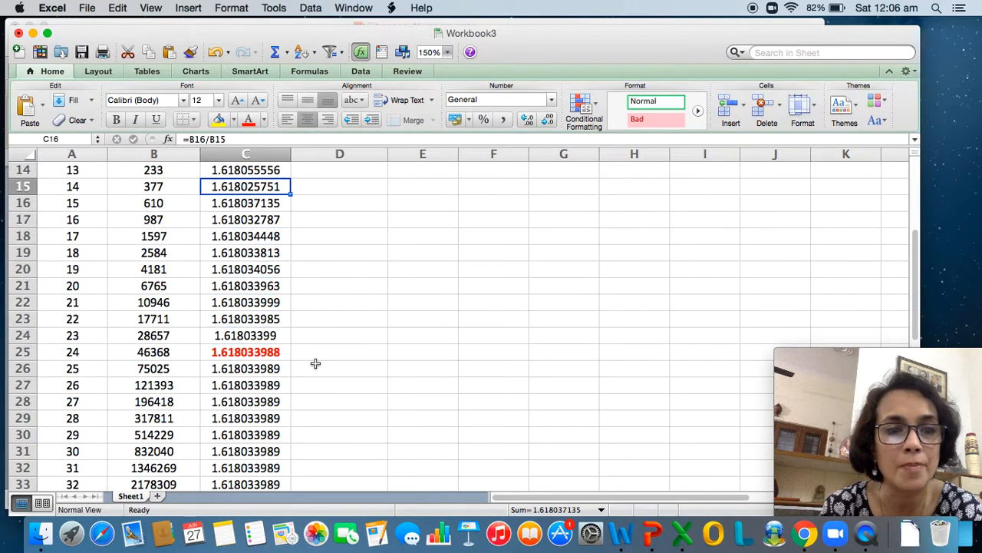
key(Up)
key(Up)
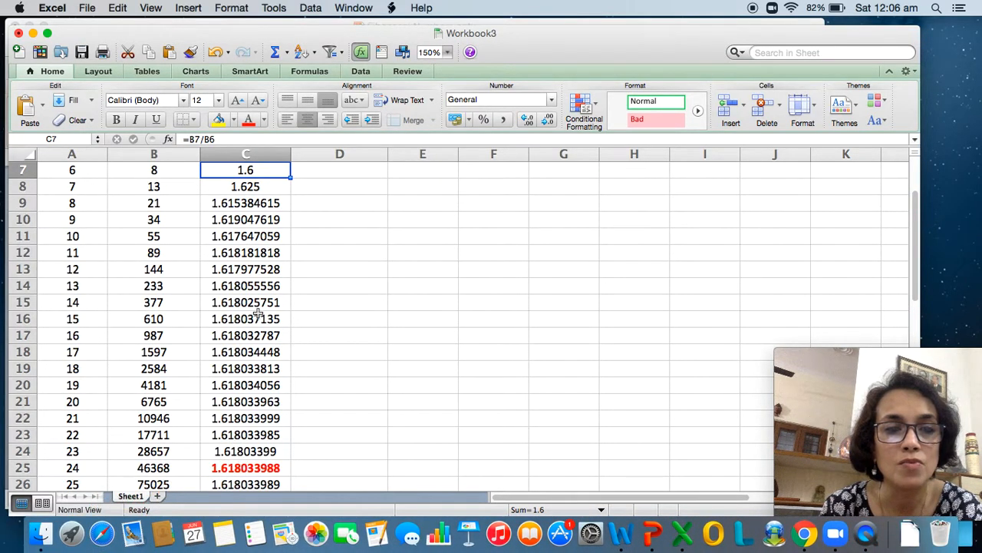
key(Up)
key(Up)
key(Up)
key(Up)
key(Up)
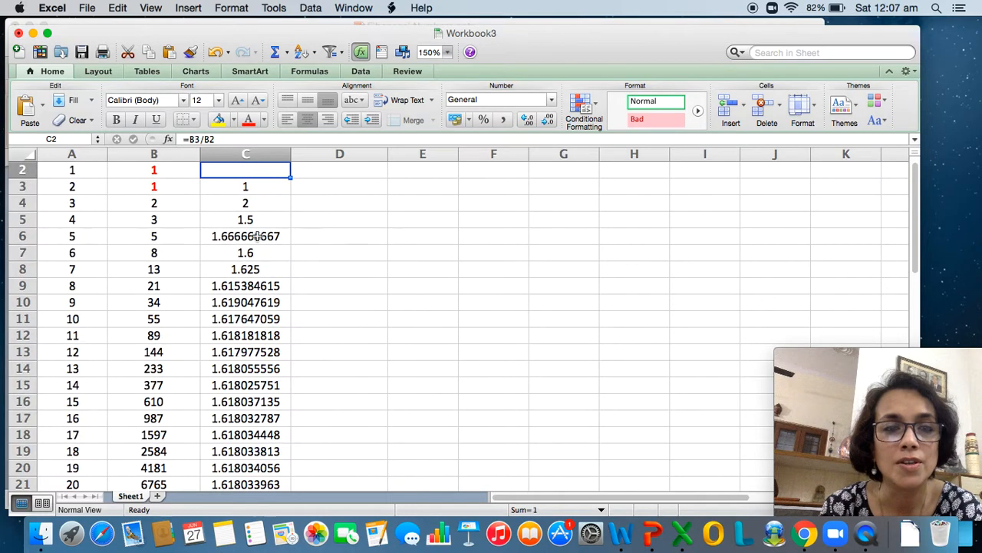
key(Up)
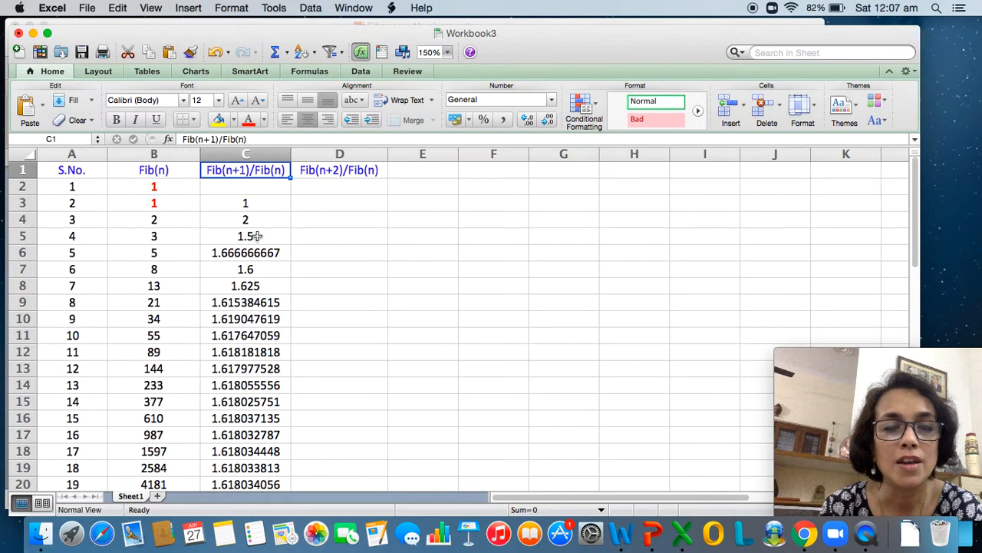
- Change the two starting terms of the sequence to 2 in B2 and 5 in B3
click(151, 188)
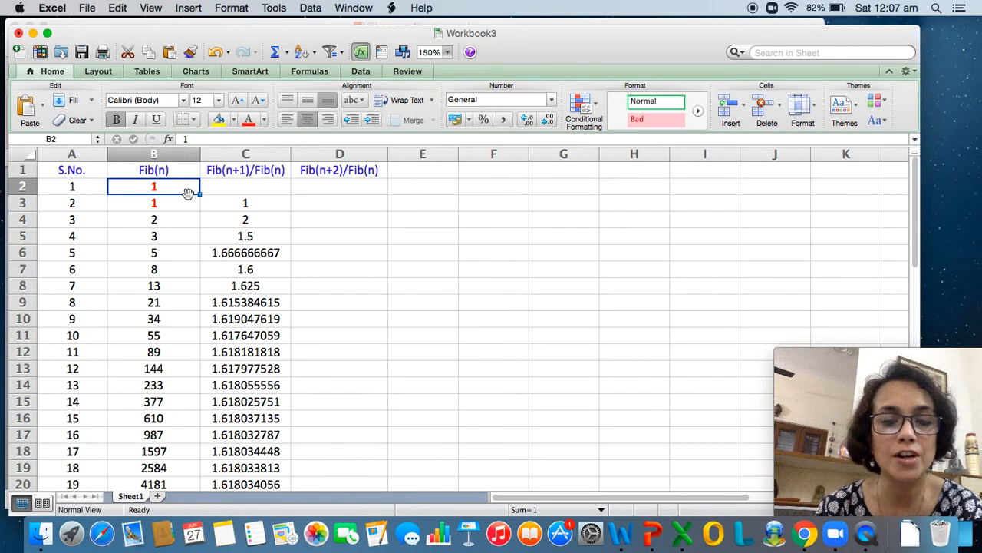
key(Return)
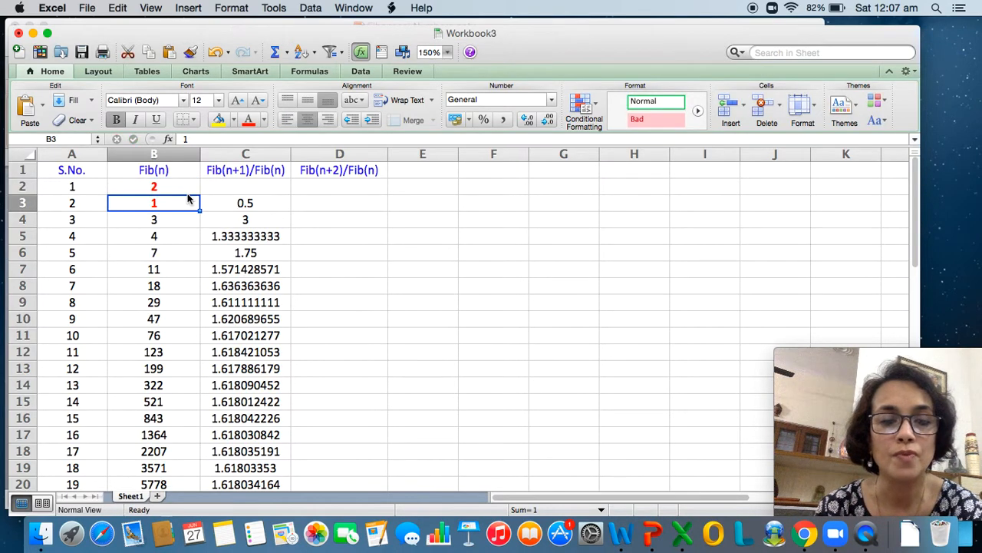
text(5)
key(Return)
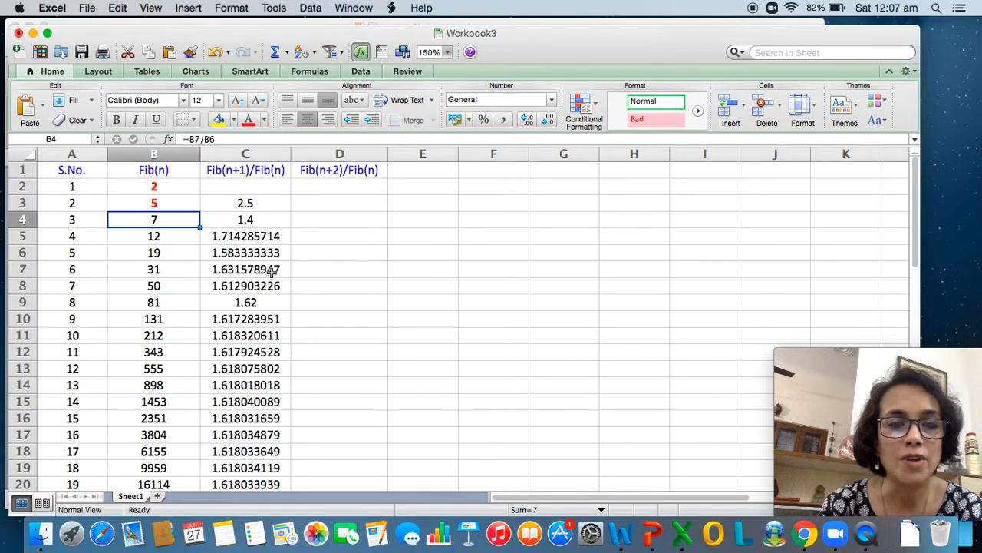
- Examine how the Fib(n+1)/Fib(n) ratios develop down past row 25 for the starting terms 2 and 5
click(272, 272)
key(Down)
key(Down)
key(Down)
key(Down)
key(Down)
key(Down)
key(Down)
key(Down)
key(Down)
key(Down)
key(Down)
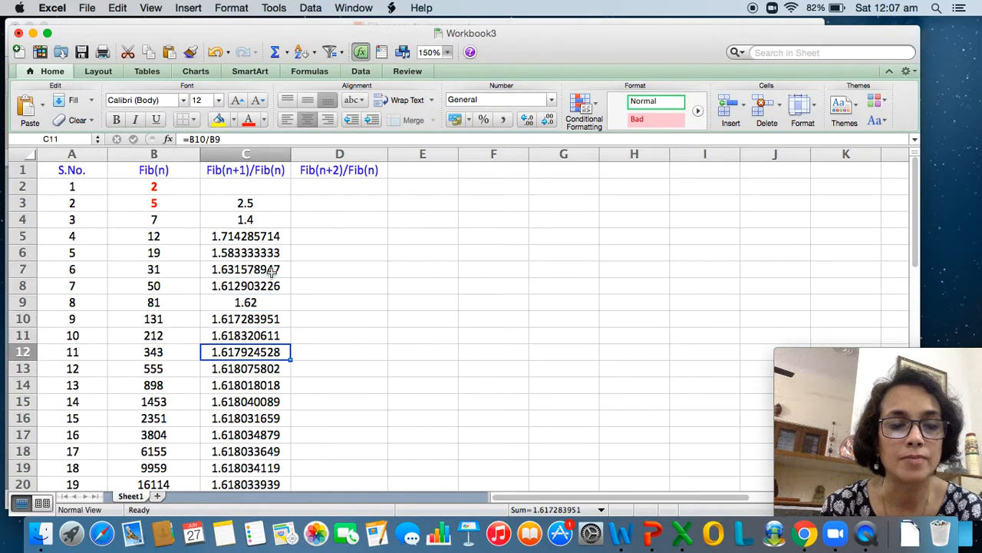
key(Down)
key(Down)
key(Down)
key(Down)
key(Down)
key(Down)
key(Down)
key(Down)
key(Down)
key(Down)
key(Down)
key(Up)
key(Up)
key(Up)
key(Up)
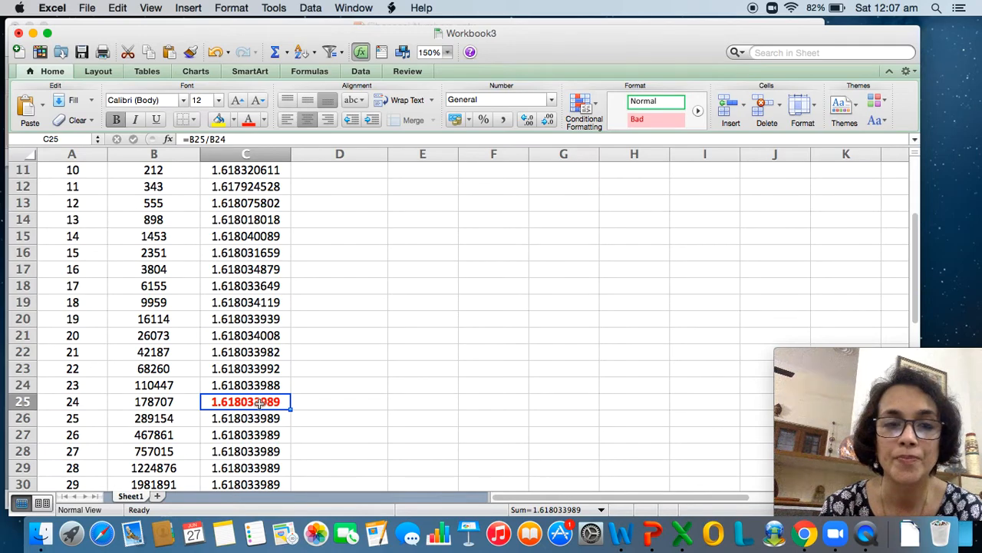
key(Up)
key(Up)
key(Up)
key(Up)
key(Up)
key(Up)
key(Up)
key(Up)
key(Up)
key(Up)
key(Up)
key(Up)
key(Up)
key(Up)
key(Up)
key(Up)
key(Up)
key(Up)
key(Up)
key(Up)
key(Up)
key(Up)
key(Up)
key(Up)
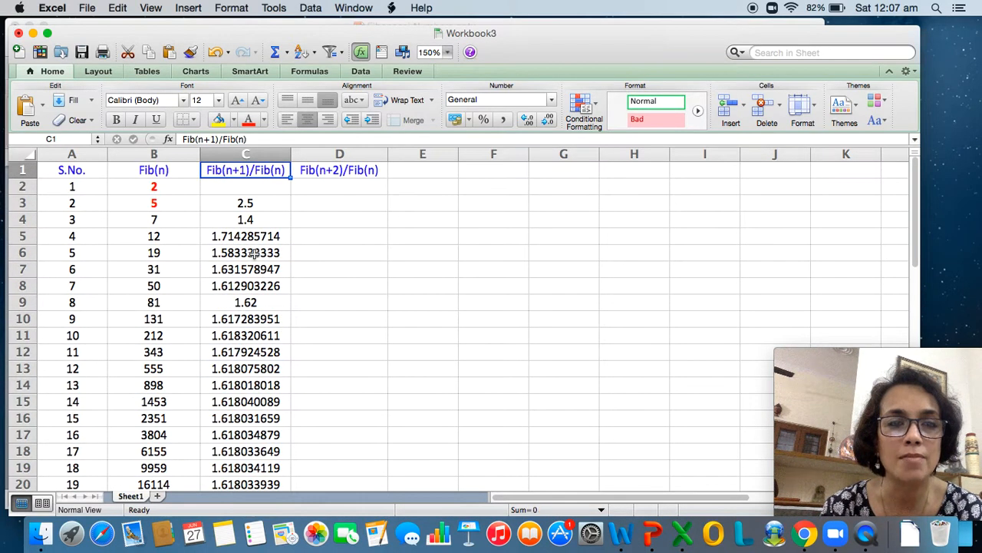
- Replace the two starting terms with 16 in B2 and 7 in B3
click(154, 188)
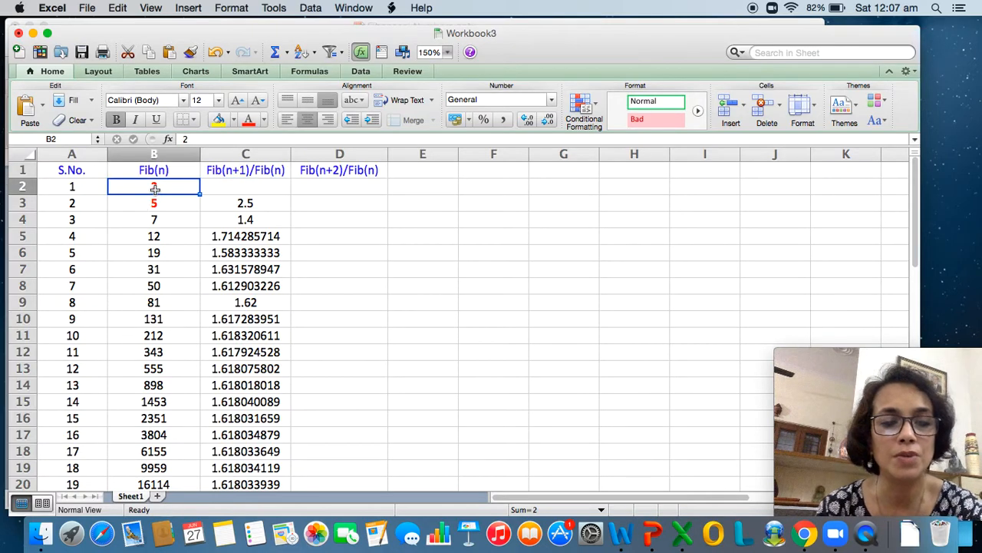
text(16)
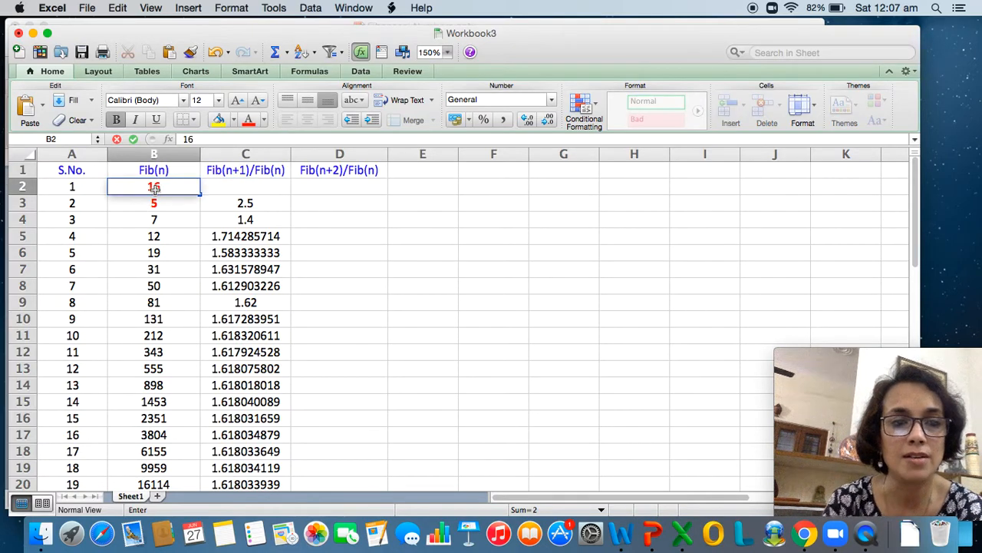
click(158, 203)
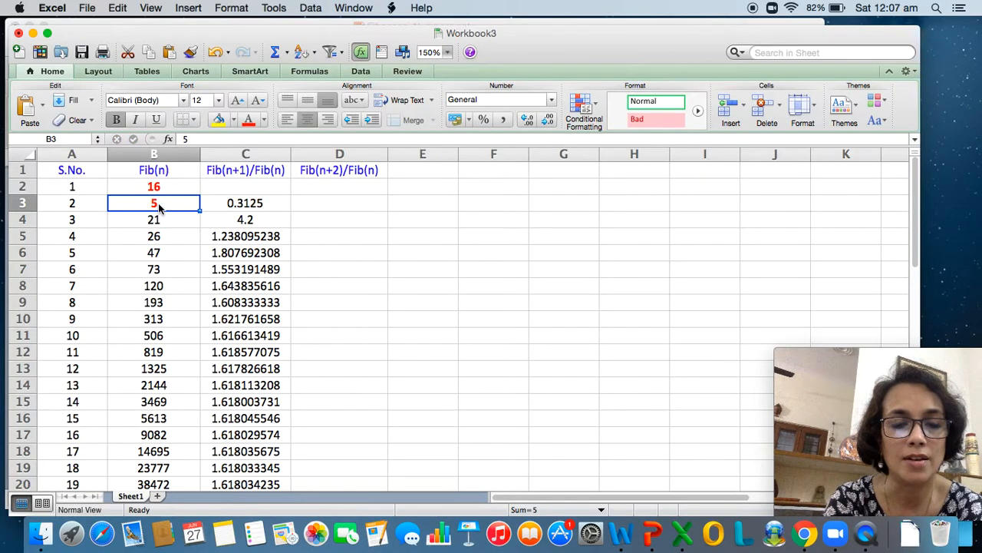
text(7)
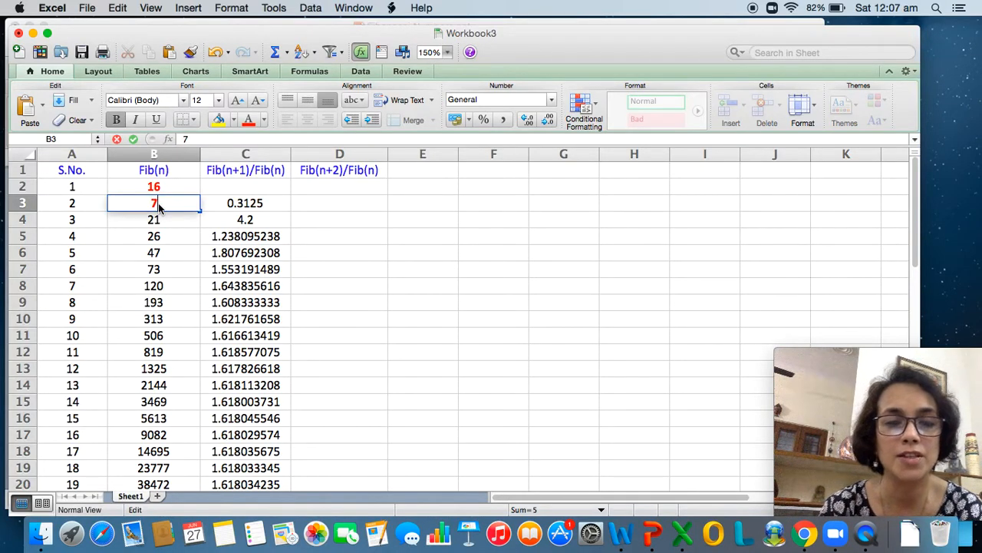
key(Return)
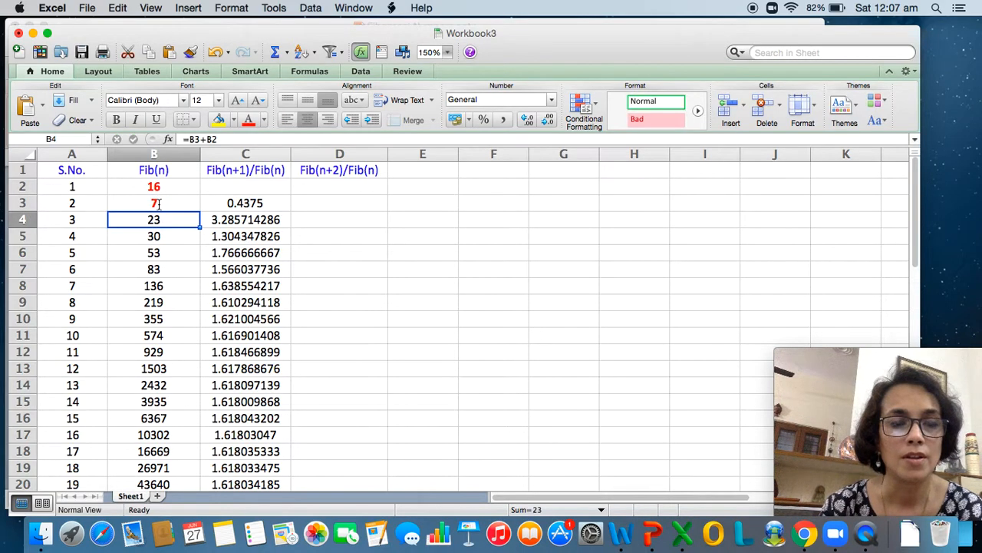
- Examine the Fib(n+1)/Fib(n) ratios from row 13 down to around C25 for the starting terms 16 and 7
click(219, 365)
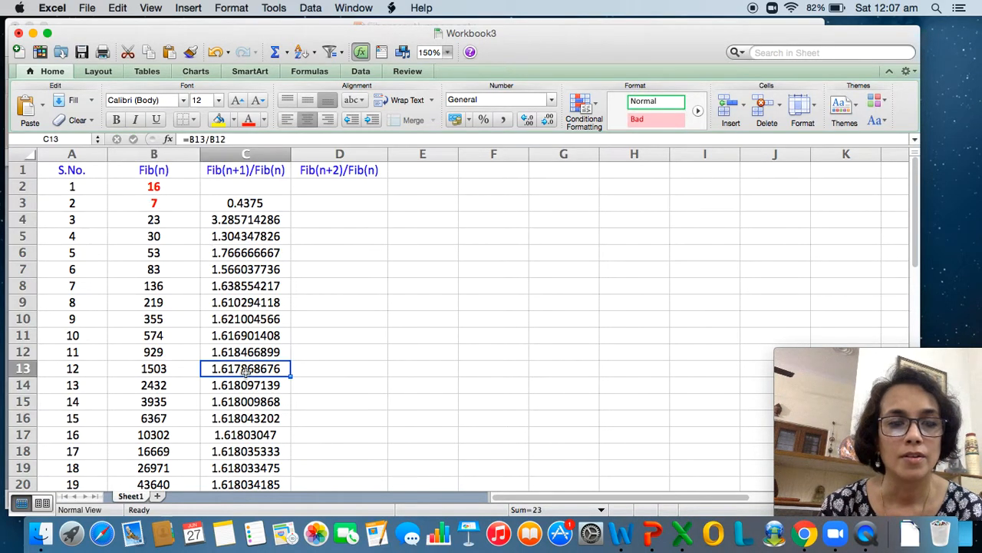
key(Down)
key(Down)
key(Down)
key(Down)
key(Down)
key(Down)
key(Down)
key(Down)
key(Down)
key(Down)
key(Down)
key(Down)
key(Down)
key(Down)
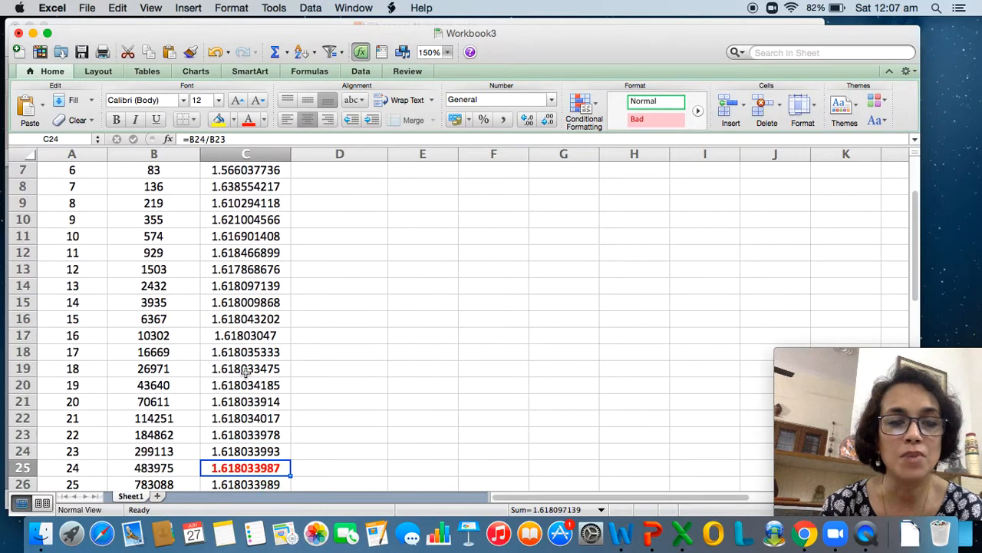
key(Up)
key(Up)
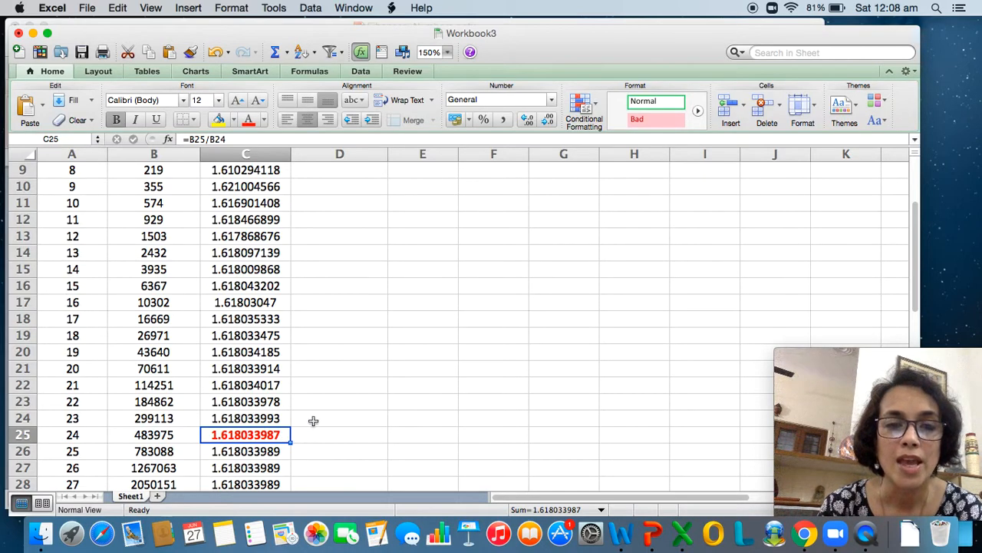
- Reset both starting terms in B2 and B3 to 1 to restore the standard Fibonacci sequence
drag(914, 234, 913, 185)
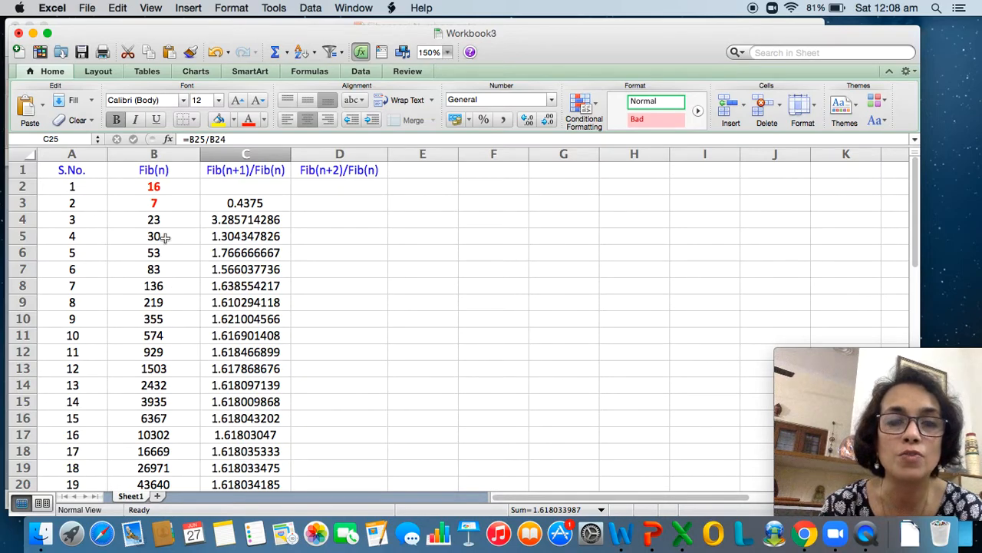
click(170, 188)
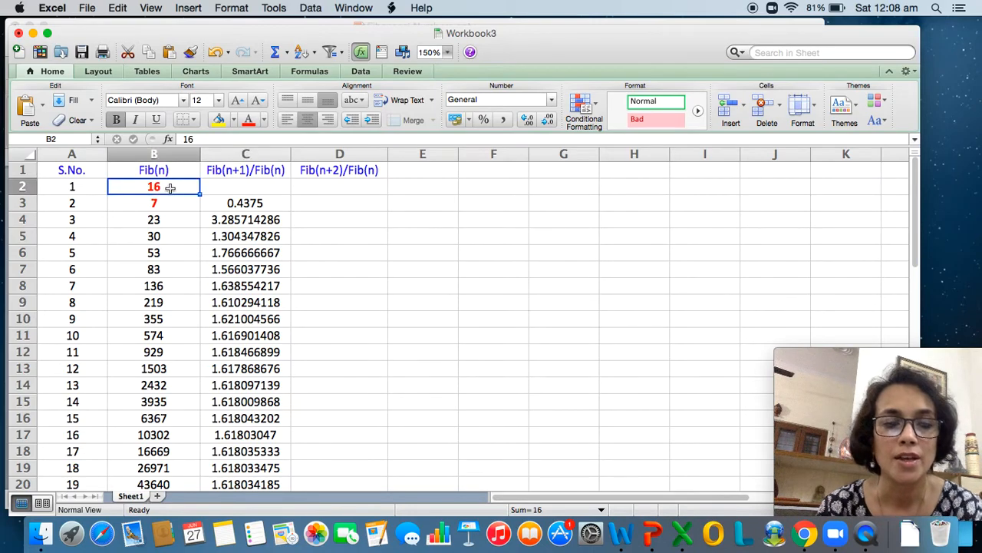
text(1)
key(Return)
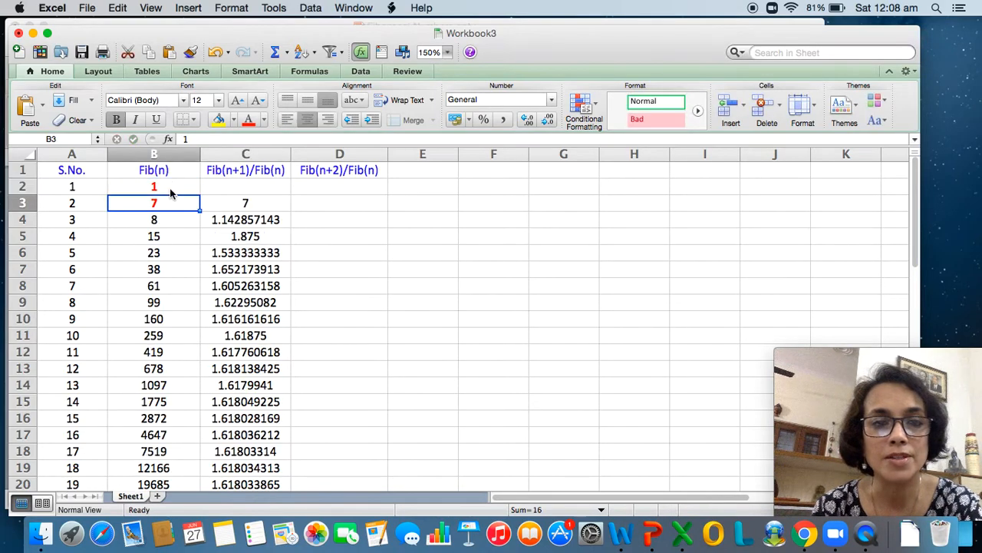
text(1)
key(Return)
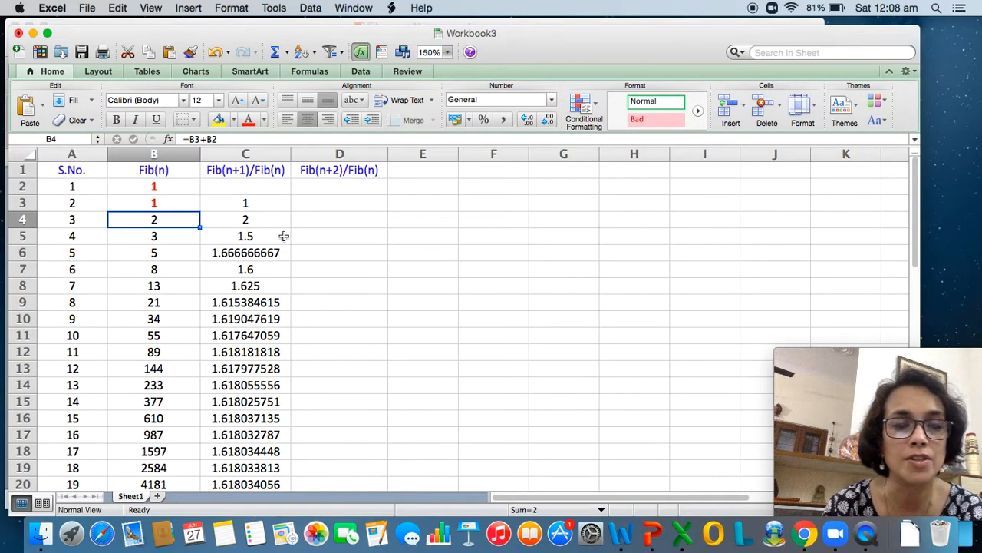
- Enter the formula =B4/B2 in D4 under Fib(n+2)/Fib(n) and fill it down the column
click(347, 221)
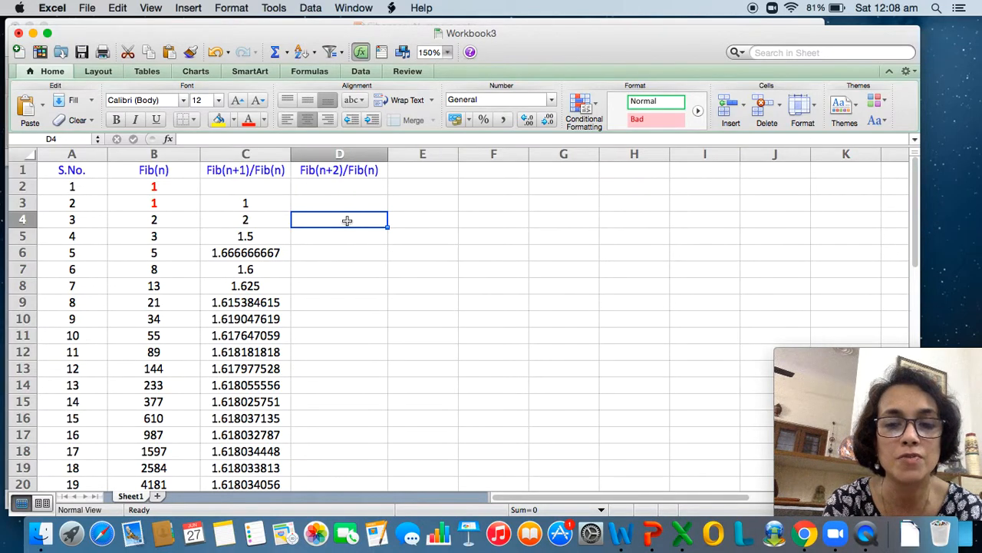
text(=)
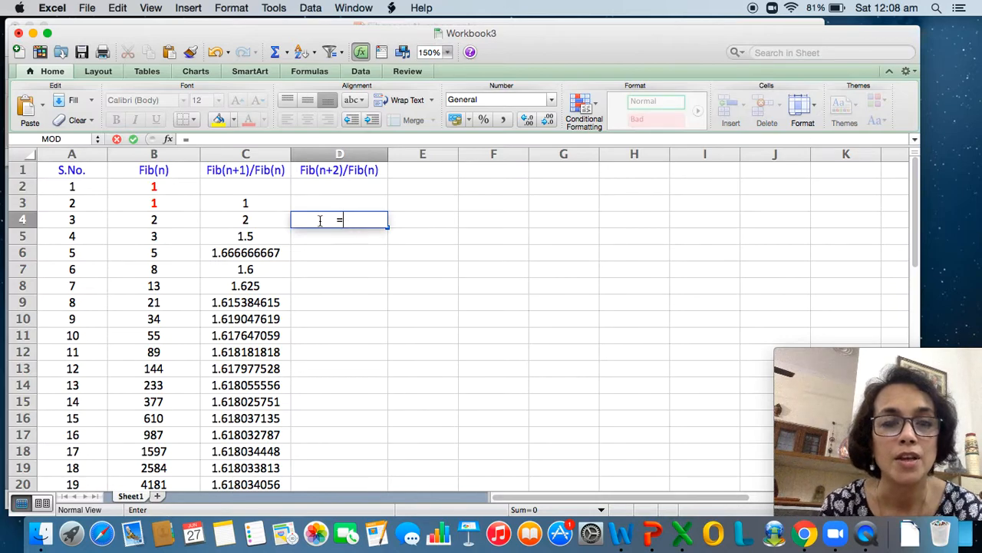
click(156, 220)
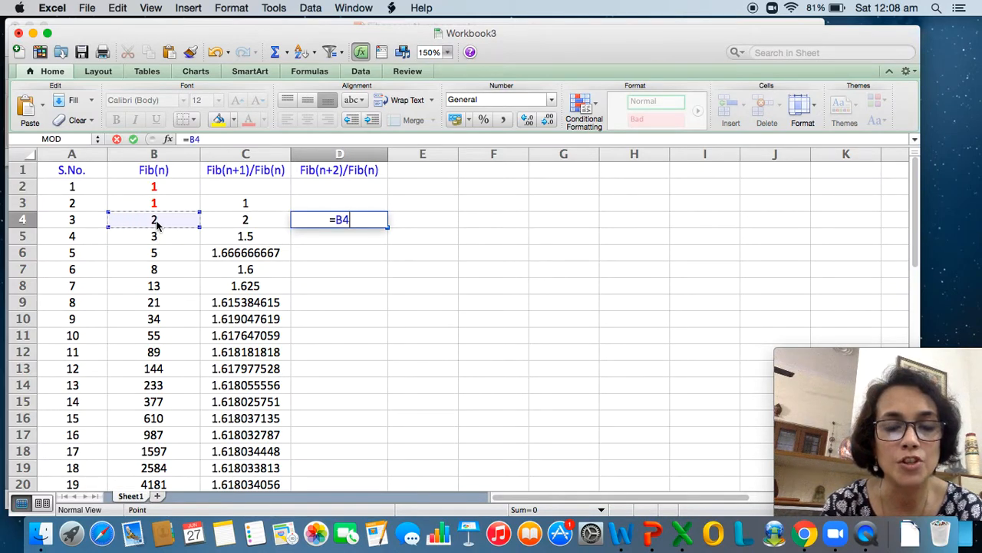
text(/)
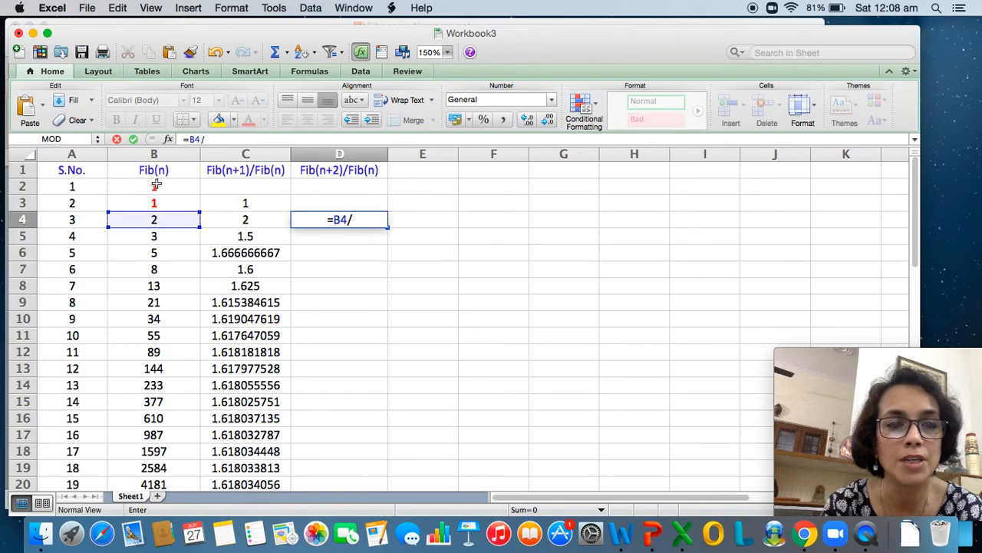
click(156, 186)
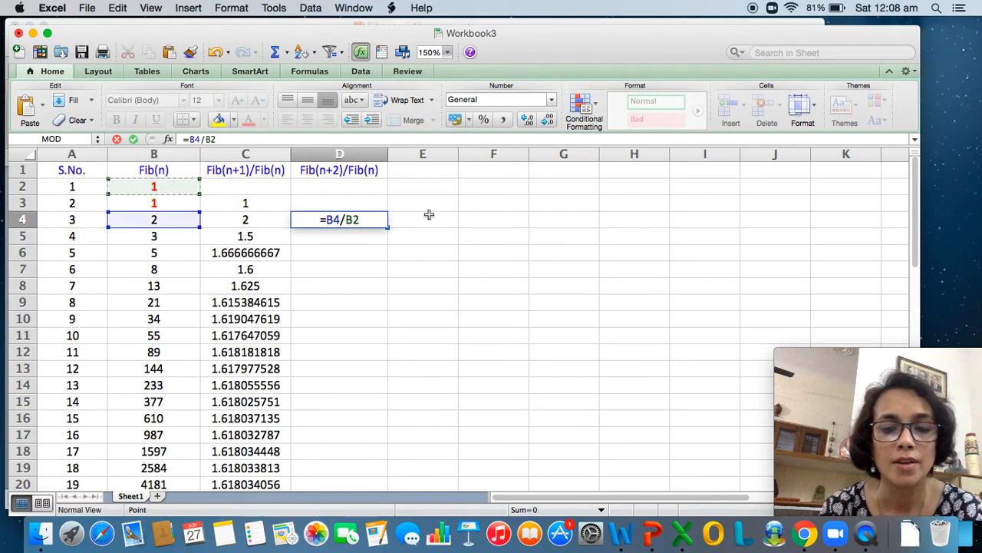
key(Return)
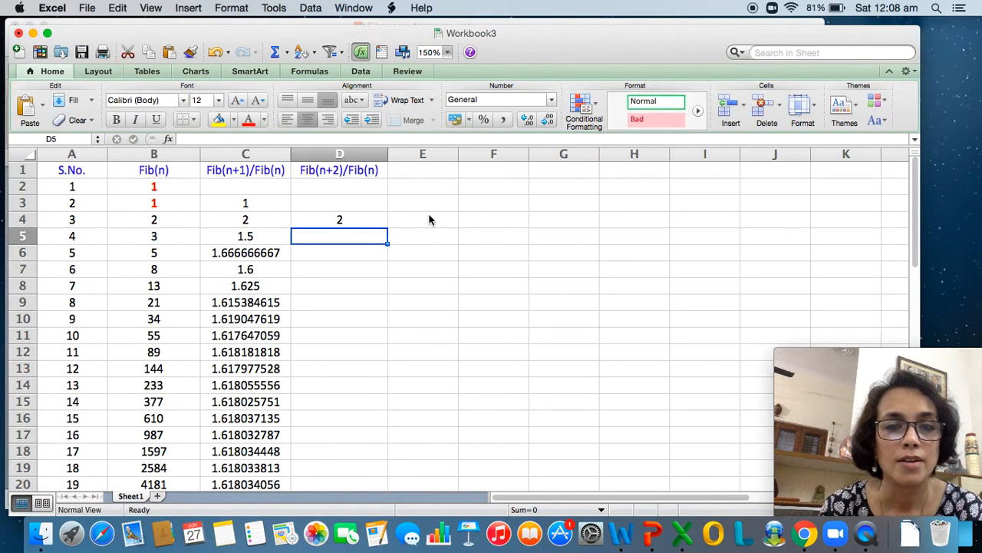
click(376, 218)
double_click(388, 227)
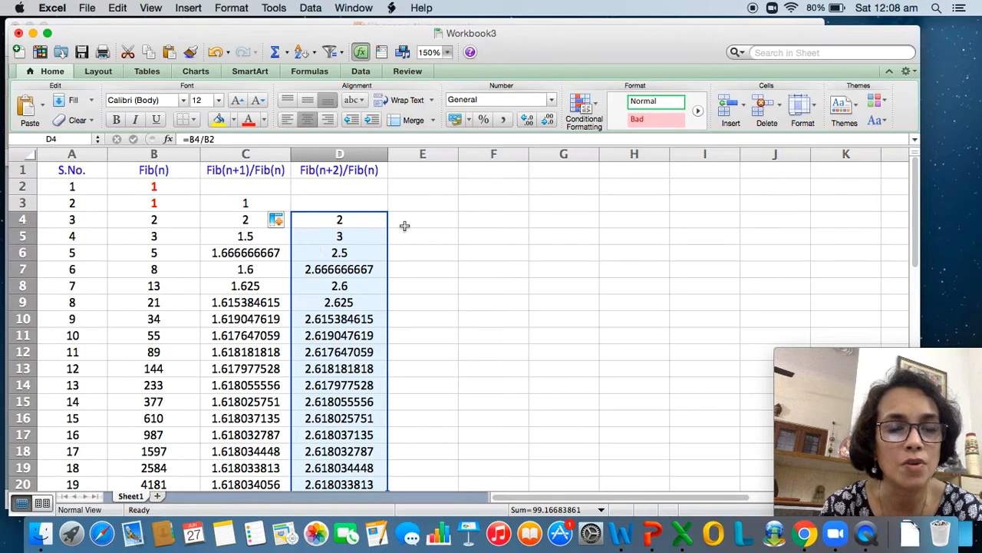
- Follow the Fib(n+2)/Fib(n) ratios down column D to where they settle and format D27 in bold red
click(372, 297)
key(Down)
key(Down)
key(Down)
key(Down)
key(Down)
key(Down)
key(Down)
key(Down)
key(Down)
key(Down)
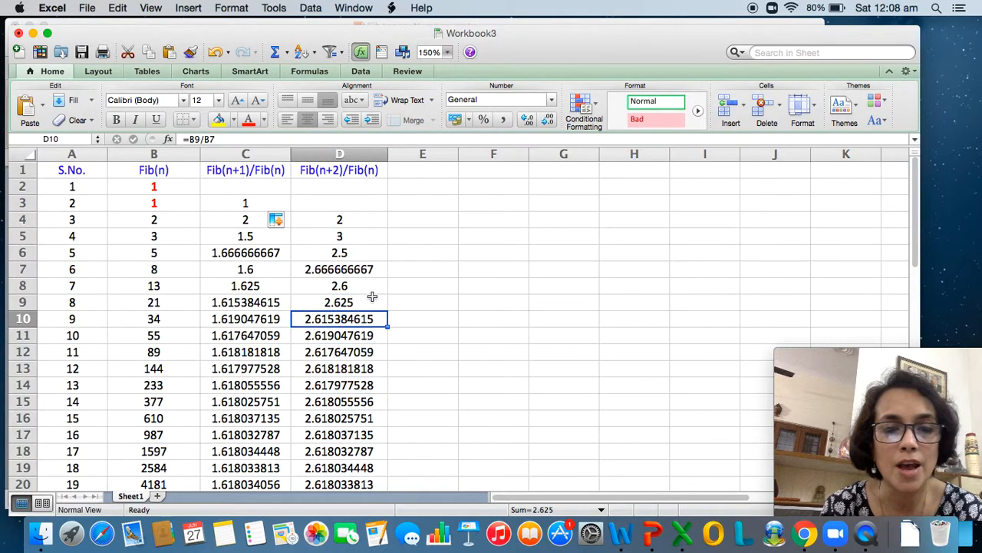
key(Down)
key(Down)
key(Down)
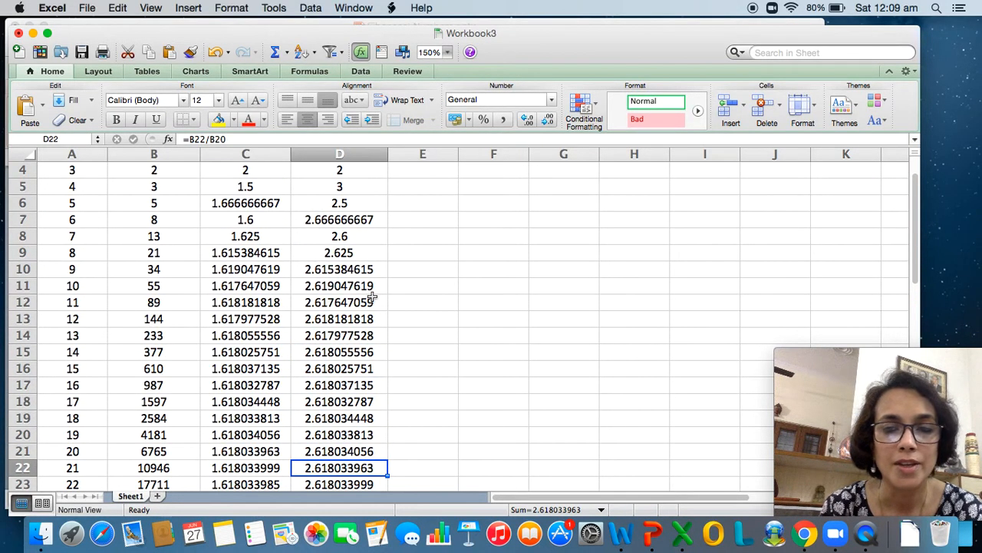
key(Down)
key(Down)
key(Down)
key(Down)
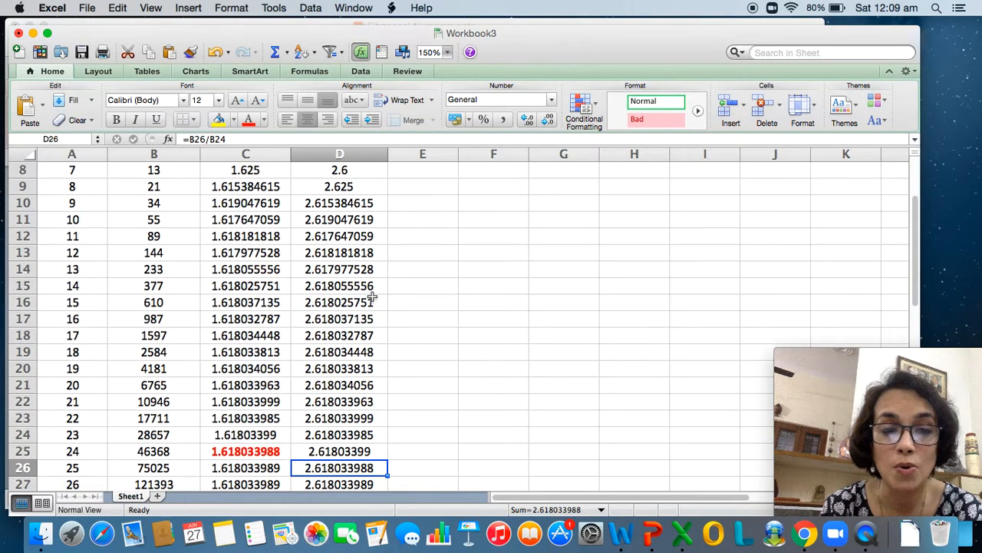
key(Down)
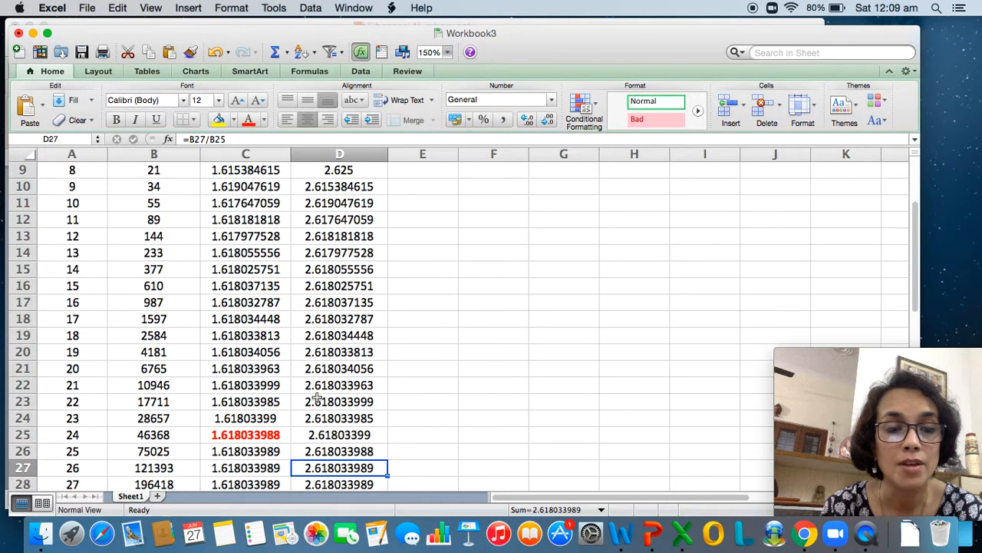
click(250, 124)
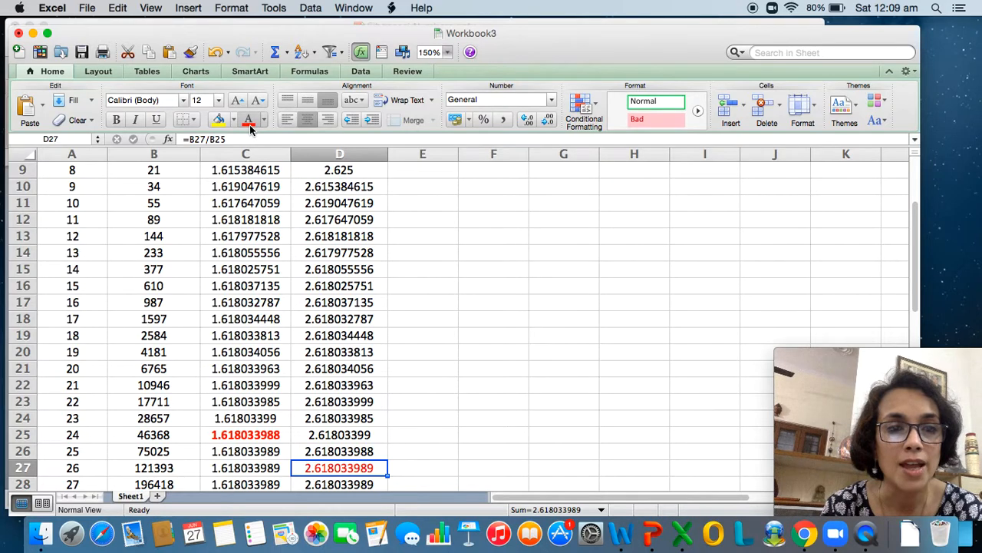
click(116, 120)
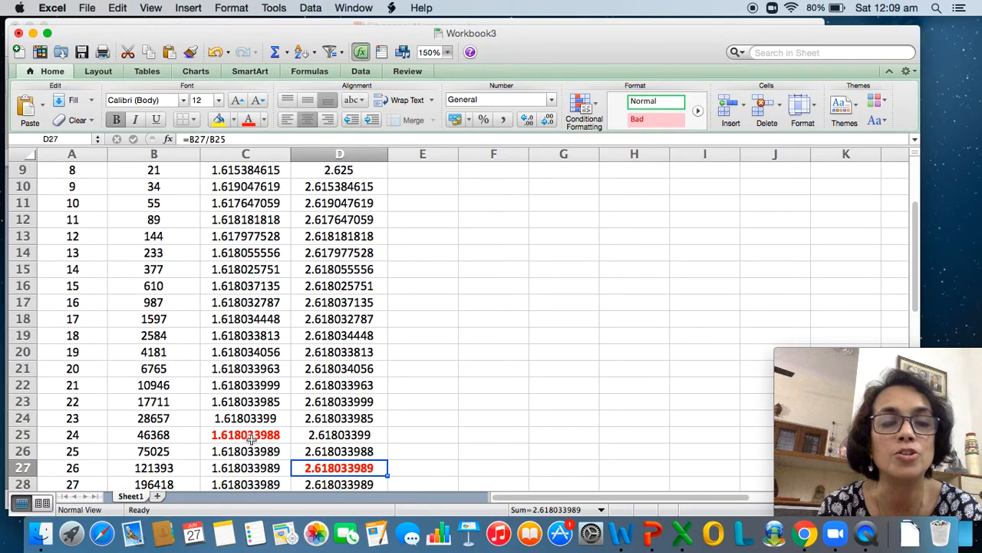
- Examine both ratio columns below row 27 down to row 36, then return to the header row
click(429, 471)
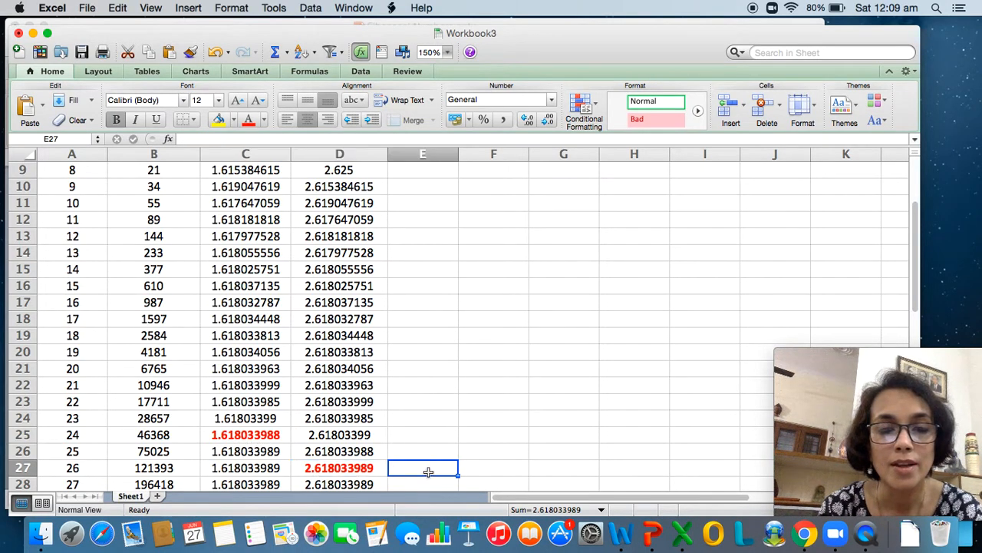
key(Down)
key(Down)
key(Down)
key(Down)
key(Down)
key(Down)
key(Down)
key(Down)
key(Down)
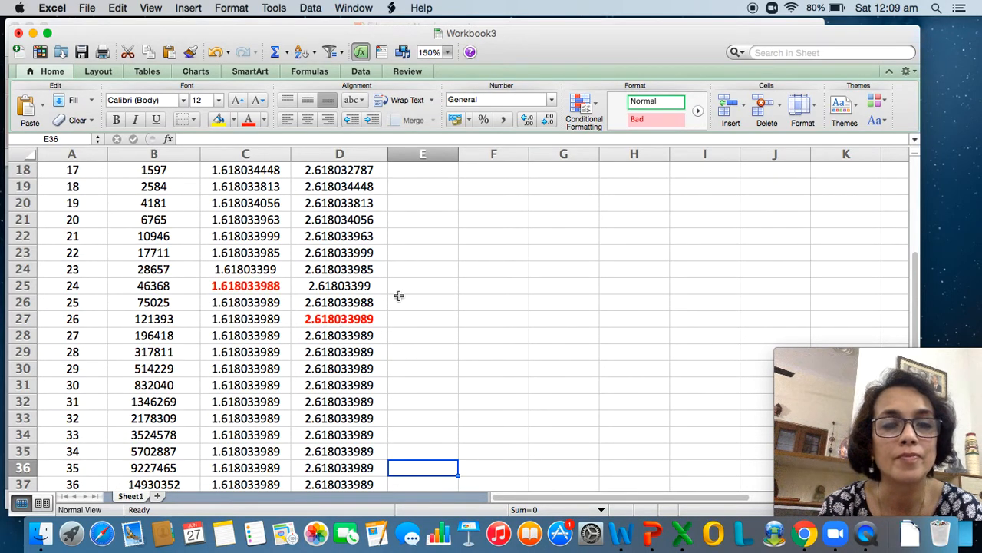
click(401, 296)
key(Up)
key(Up)
key(Up)
key(Up)
key(Up)
key(Up)
key(Up)
key(Up)
key(Up)
key(Up)
key(Up)
key(Up)
key(Up)
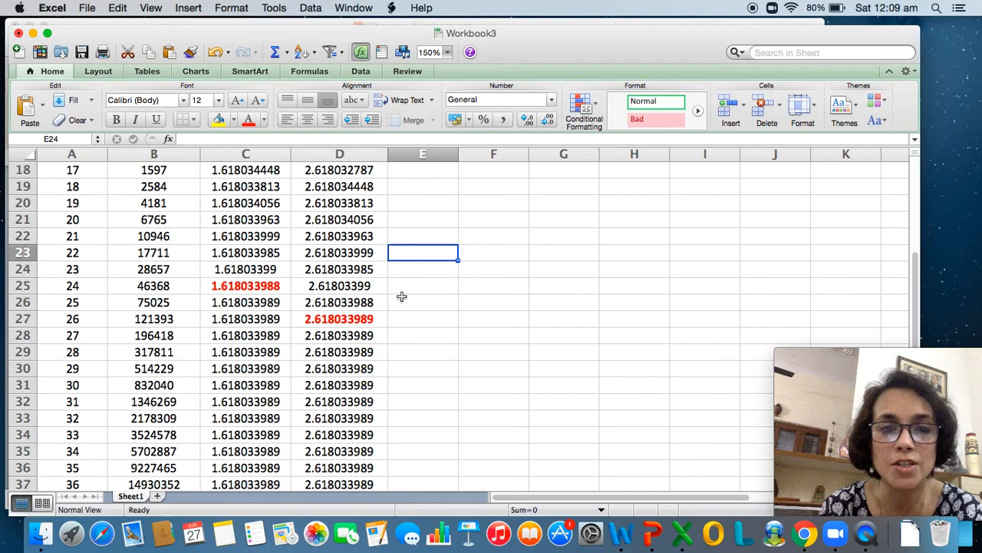
key(Up)
key(Up)
key(Up)
key(Up)
key(Up)
key(Up)
key(Up)
key(Up)
key(Up)
key(Up)
key(Up)
key(Up)
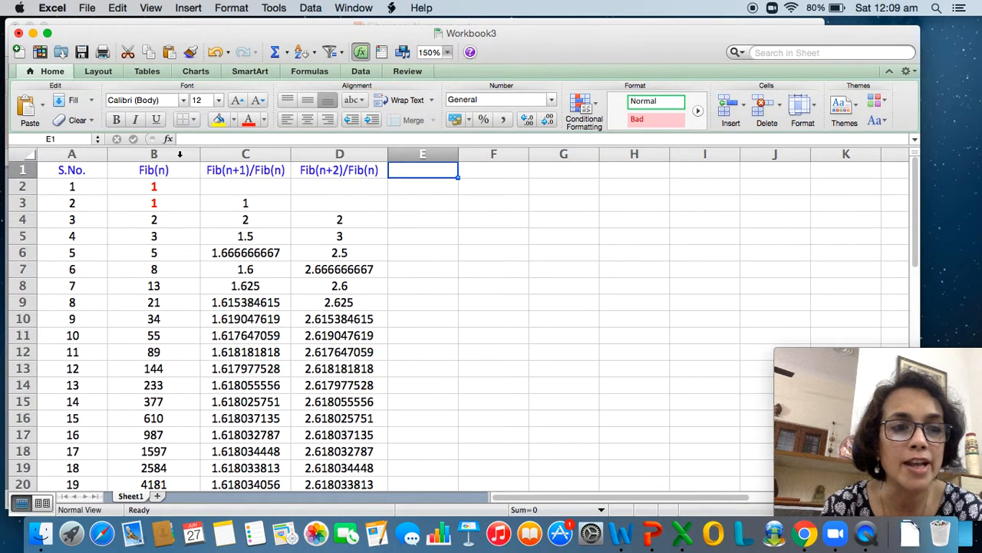
- Plot the Fib(n) column as a line chart and move the chart up beside the data
click(180, 154)
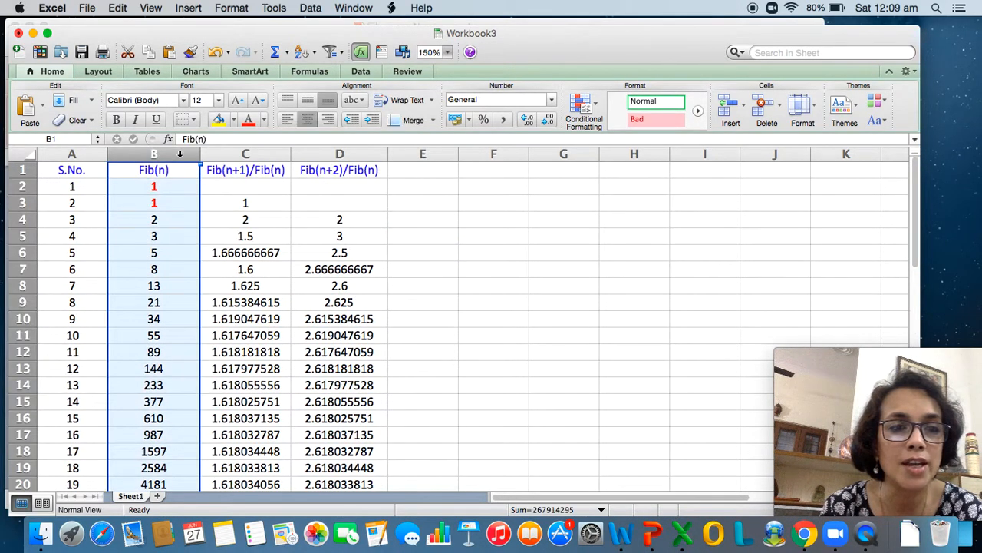
click(193, 73)
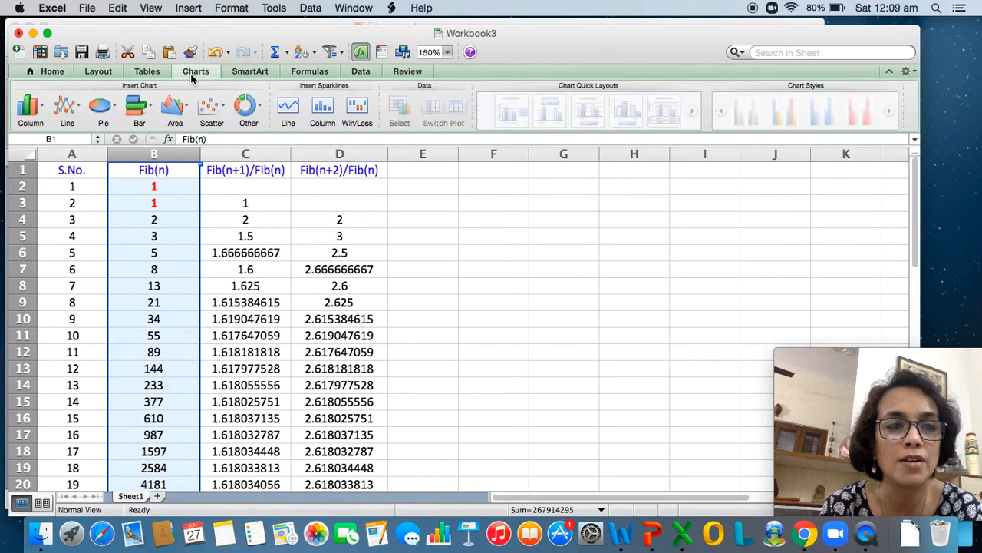
click(67, 107)
click(46, 180)
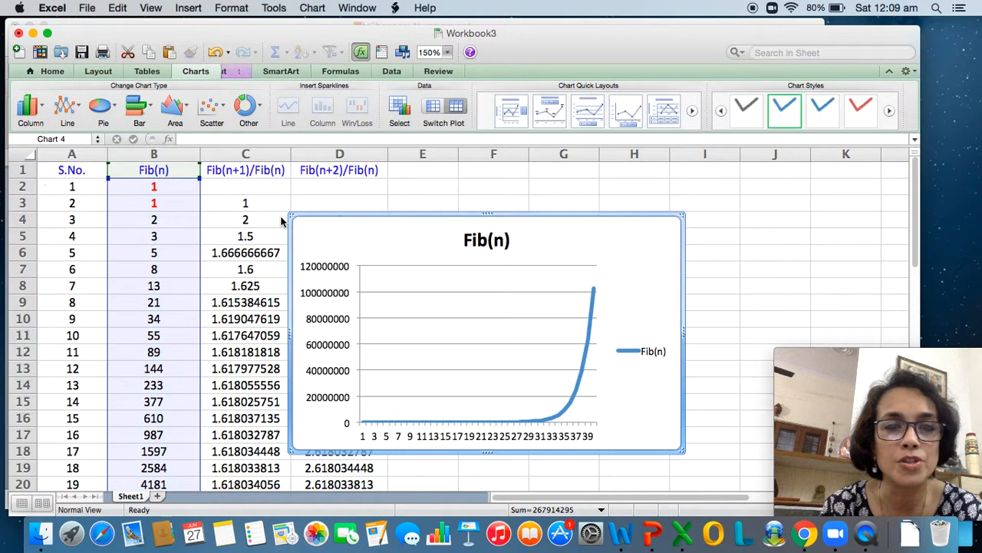
drag(410, 212, 465, 178)
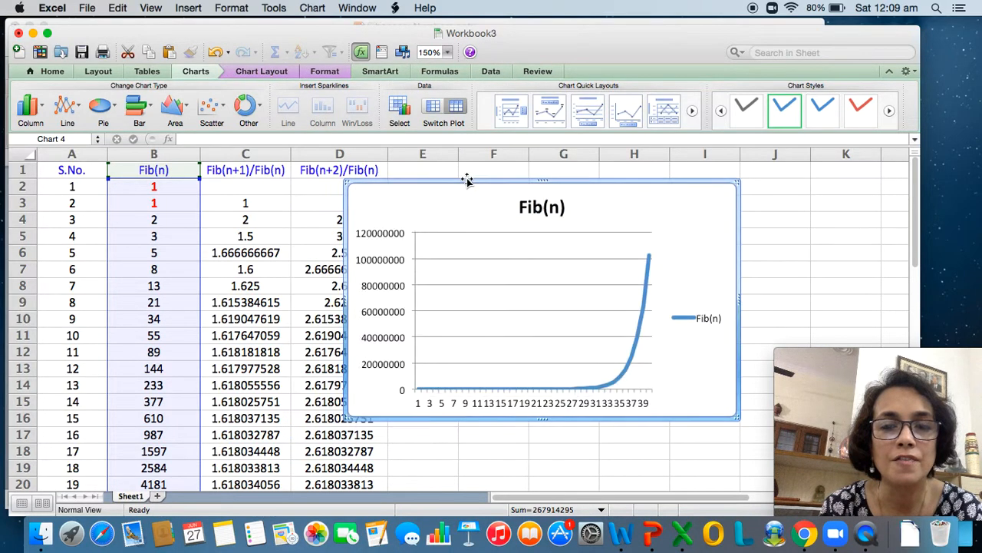
- Remove the legend from the Fib(n) line chart, then delete the whole chart
click(700, 321)
key(Delete)
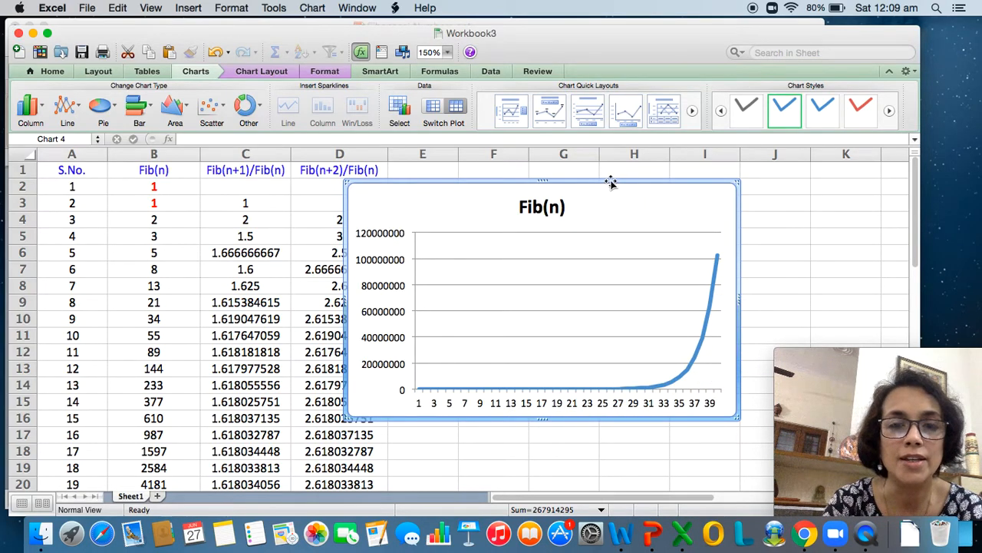
key(Delete)
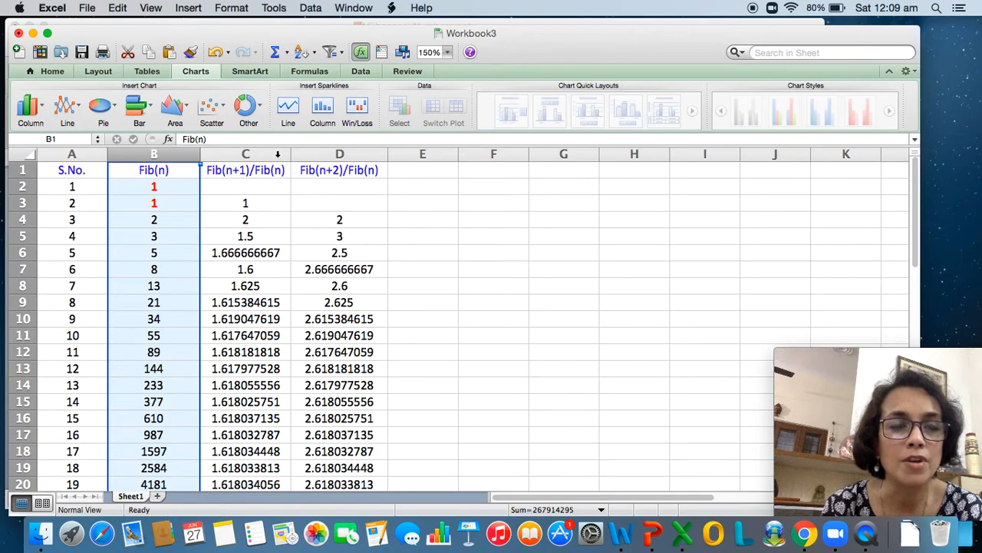
- Plot the Fib(n+1)/Fib(n) and Fib(n+2)/Fib(n) columns together as a line chart and place it beside the data
click(276, 154)
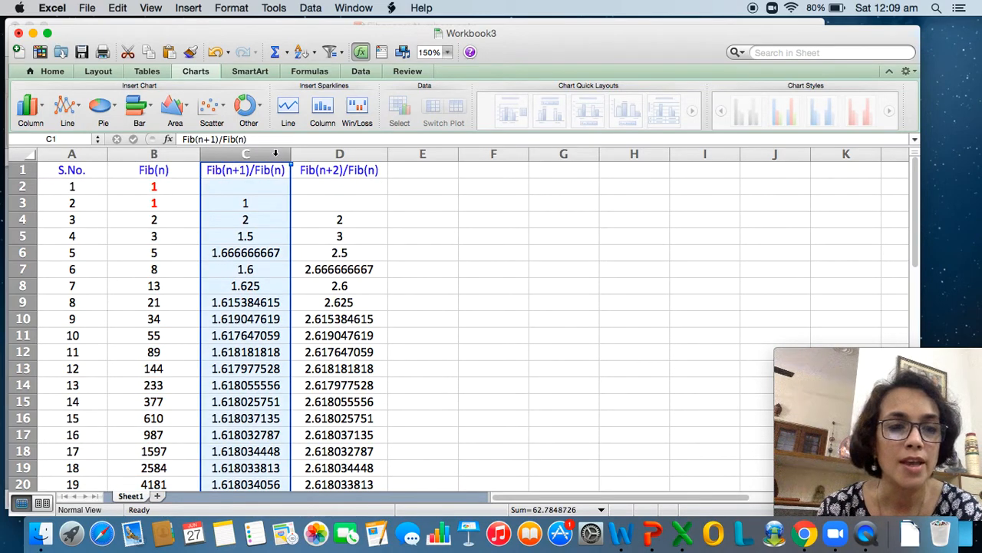
shift+click(321, 152)
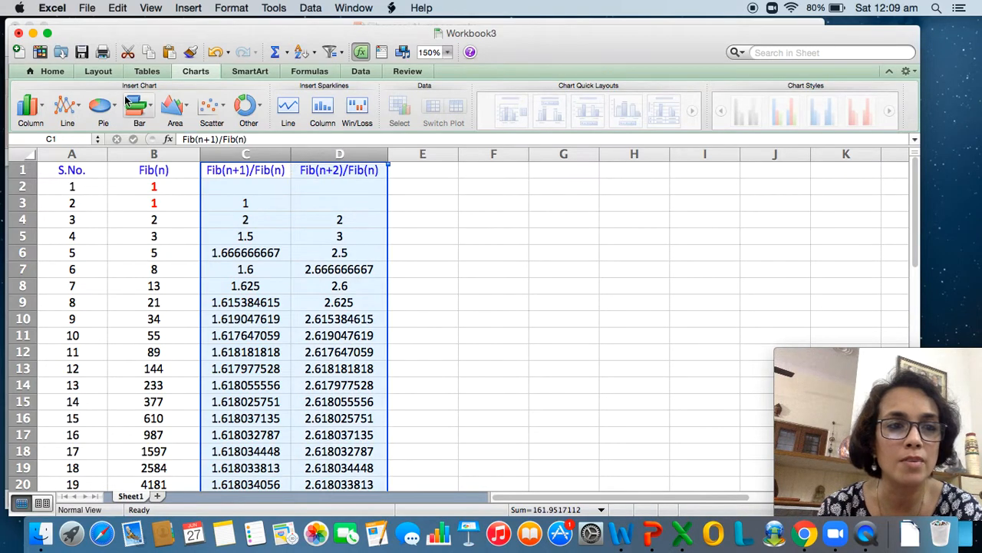
click(65, 109)
click(45, 186)
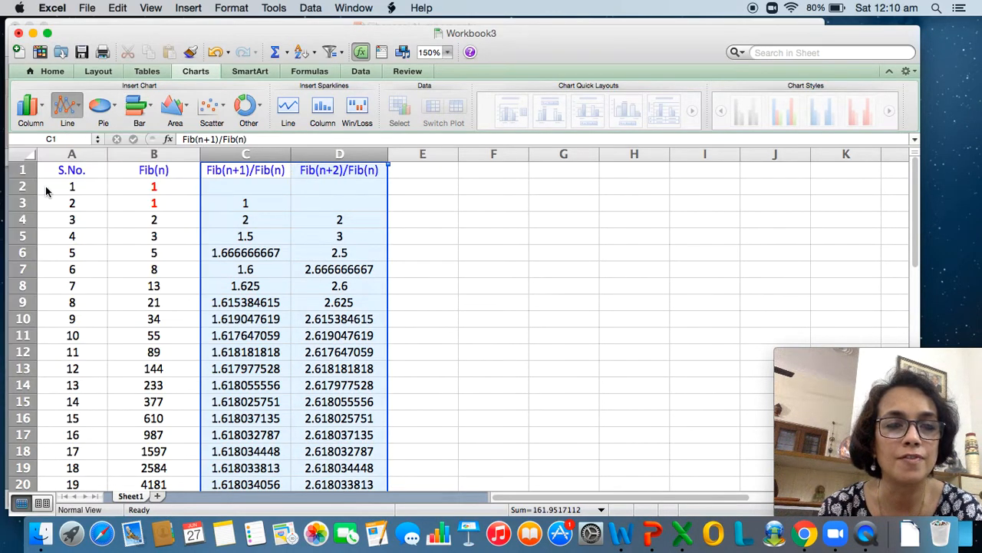
drag(461, 212, 541, 169)
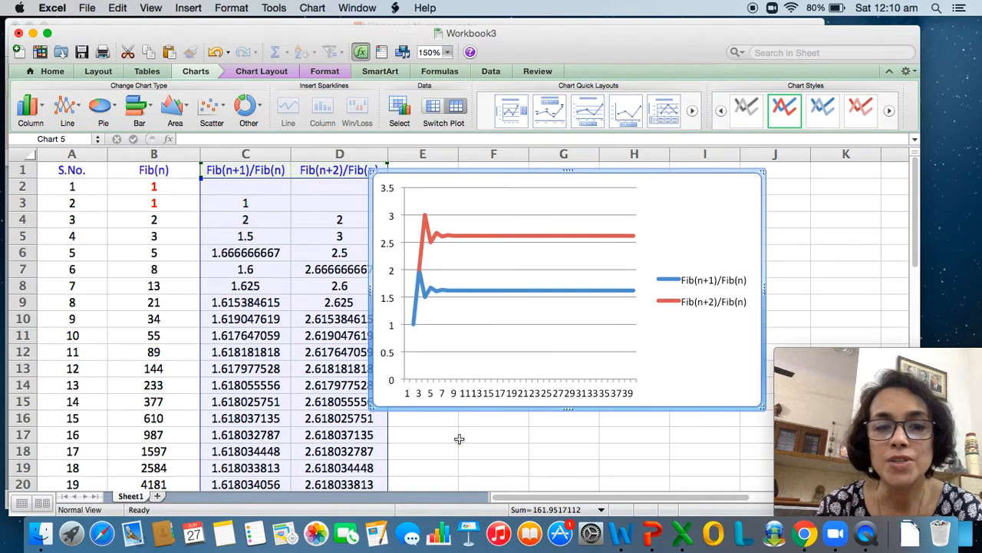
- Minimize the workbook, switch to the Fibonacci Numbers.pptx presentation in PowerPoint and start the slide show from slide 7
click(32, 34)
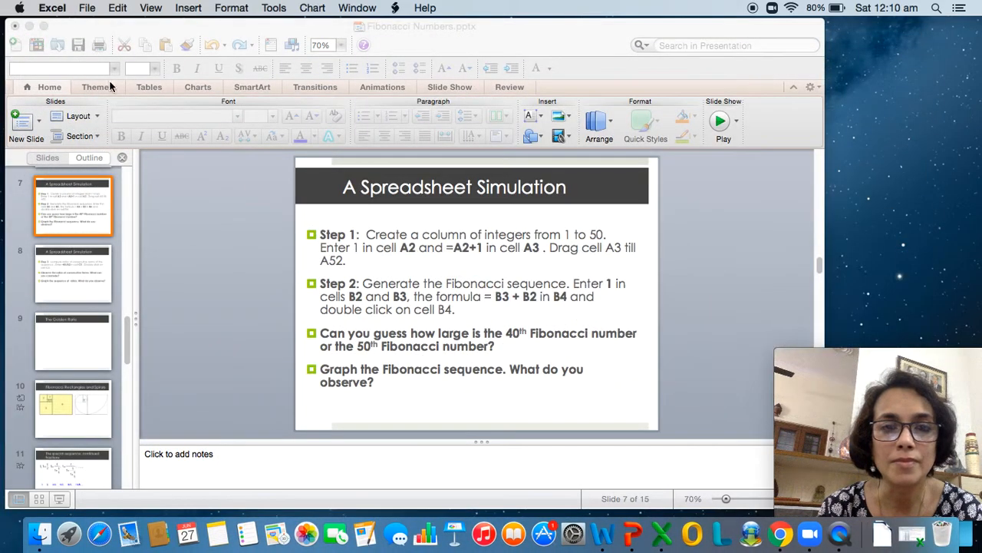
click(723, 124)
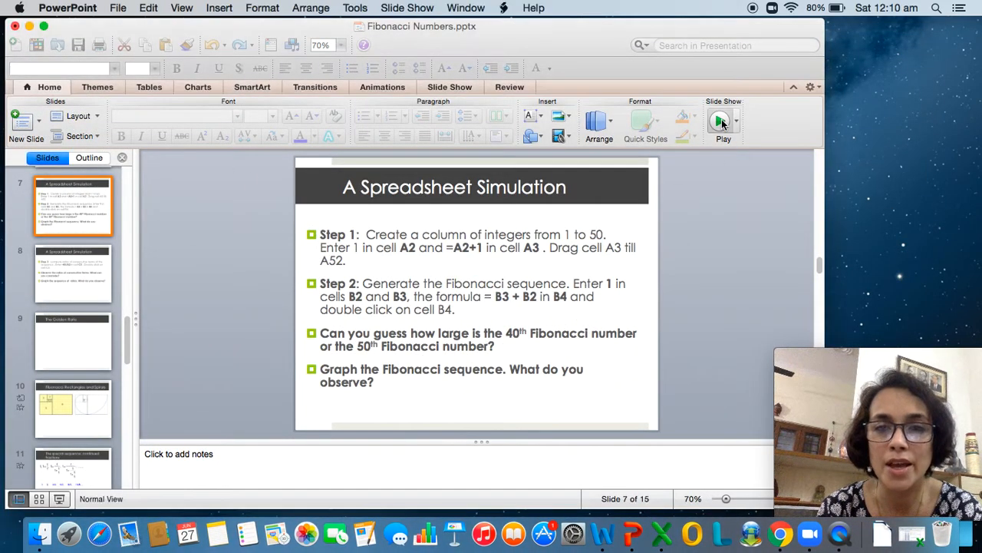
click(723, 129)
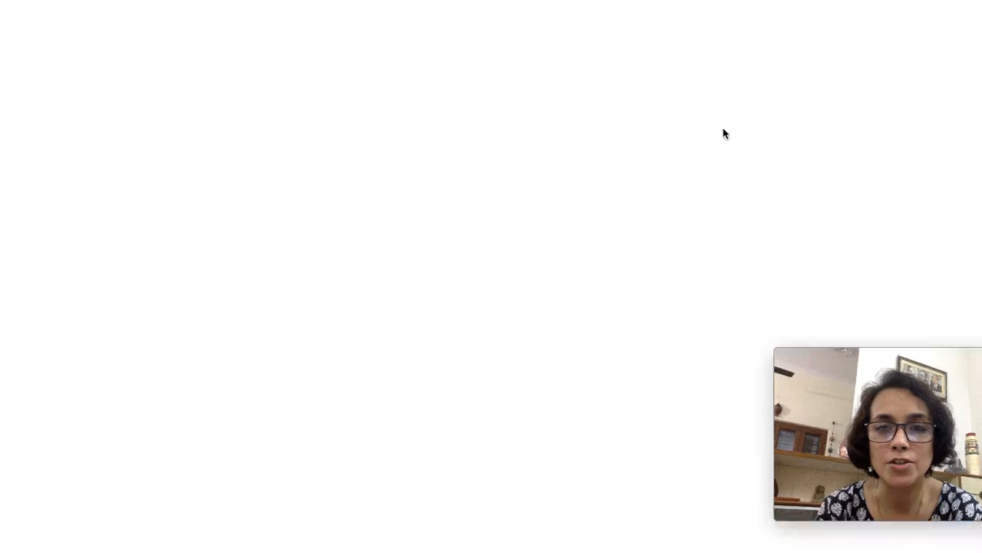
- Advance the slide show to the slide titled The Golden Ratio and activate the pen for annotating
click(568, 390)
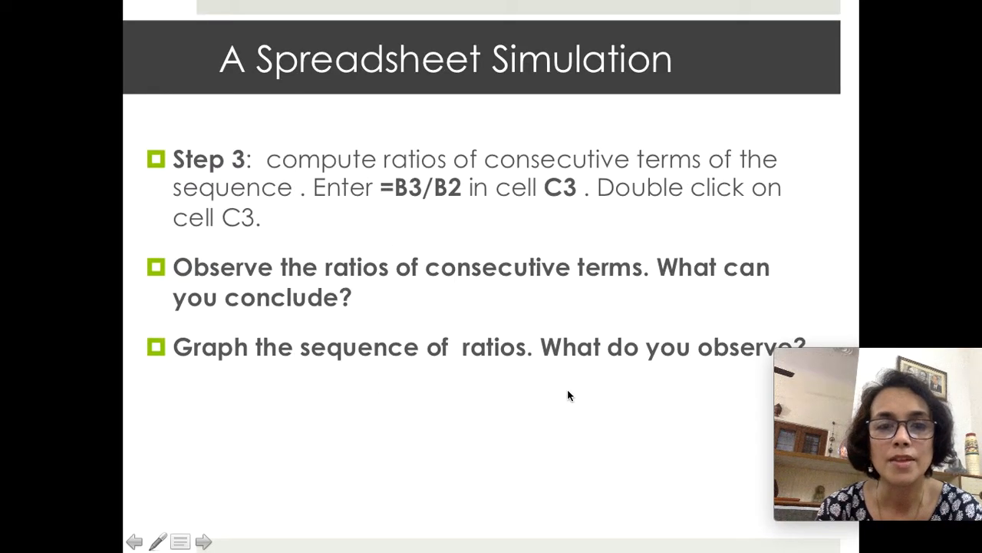
click(567, 394)
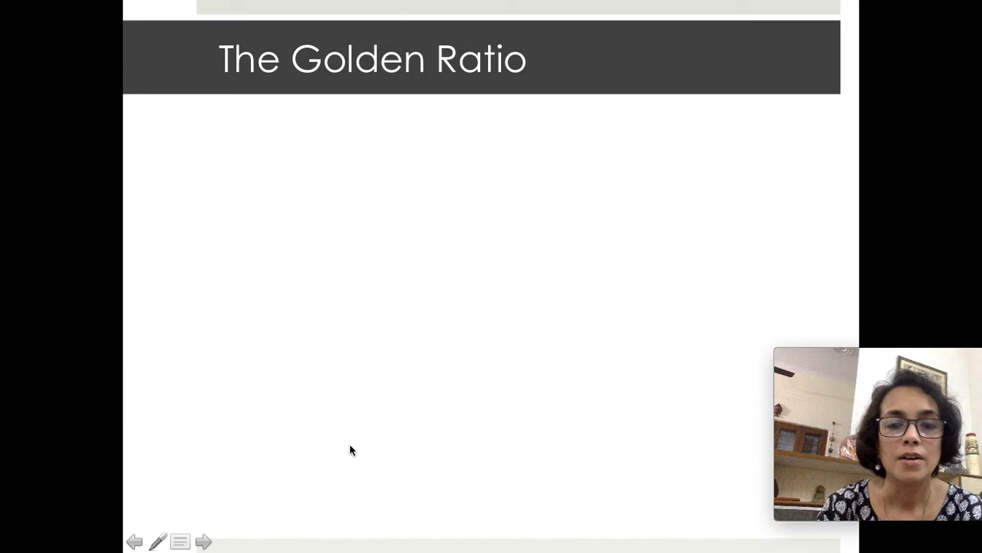
click(160, 542)
click(178, 516)
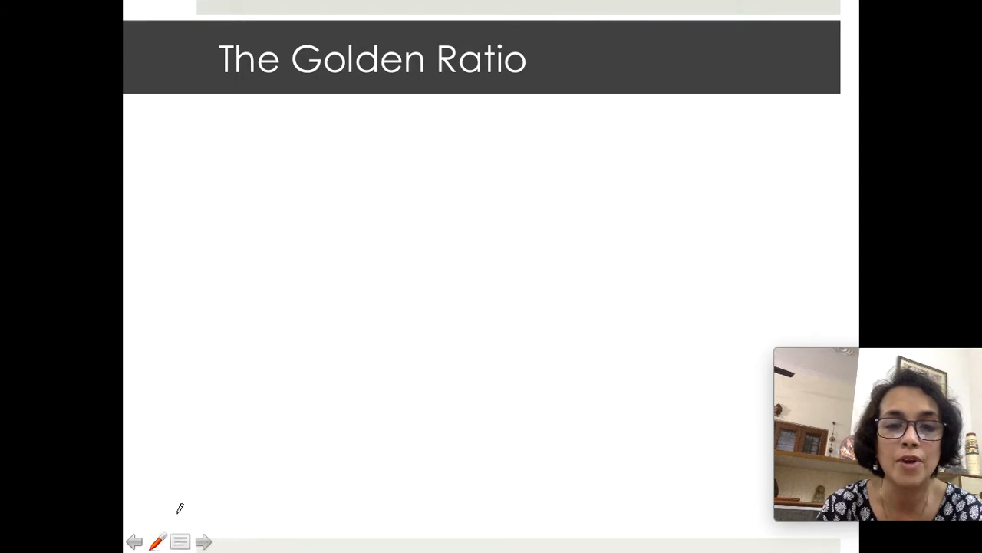